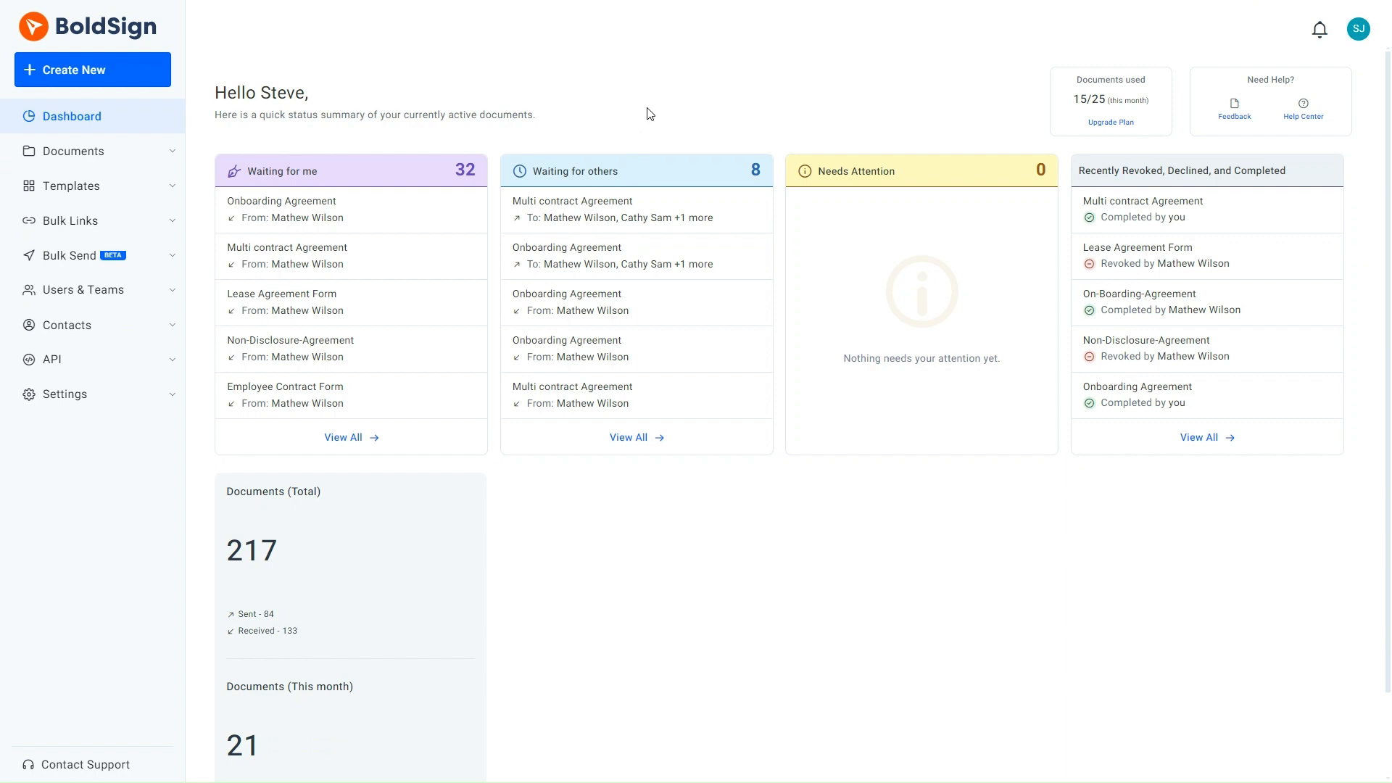
# - Create a new document for signing and upload the Non-Disclosure Agreement PDF from the computer
pyautogui.click(87, 72)
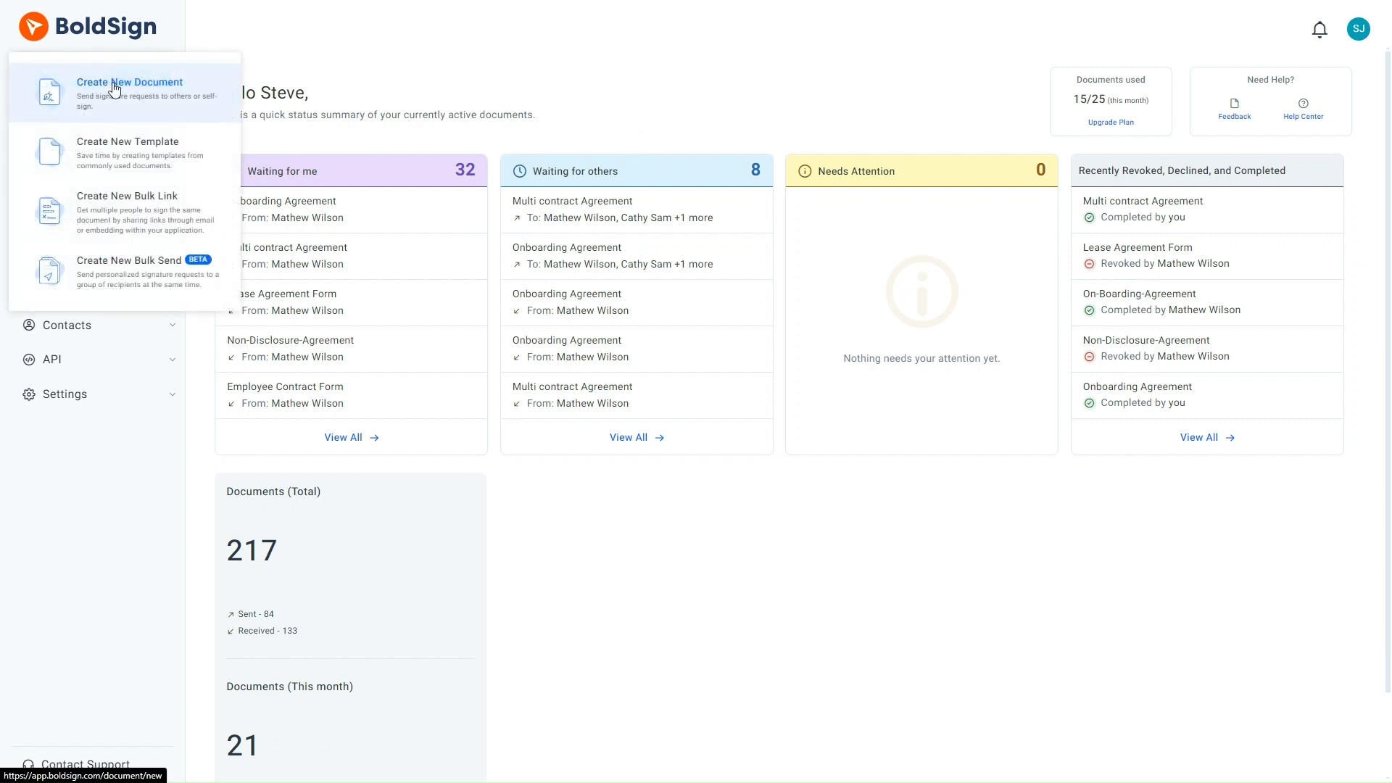
pyautogui.click(115, 89)
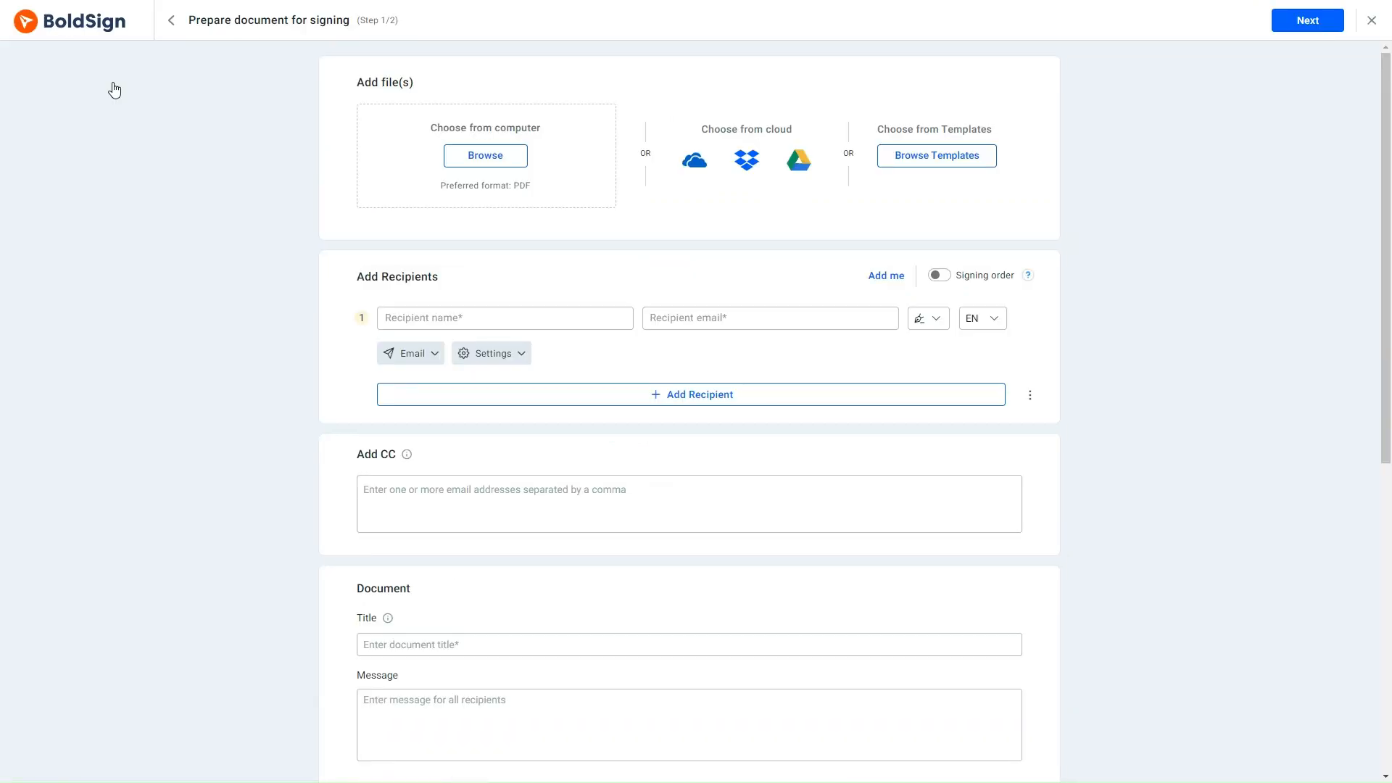
pyautogui.click(481, 155)
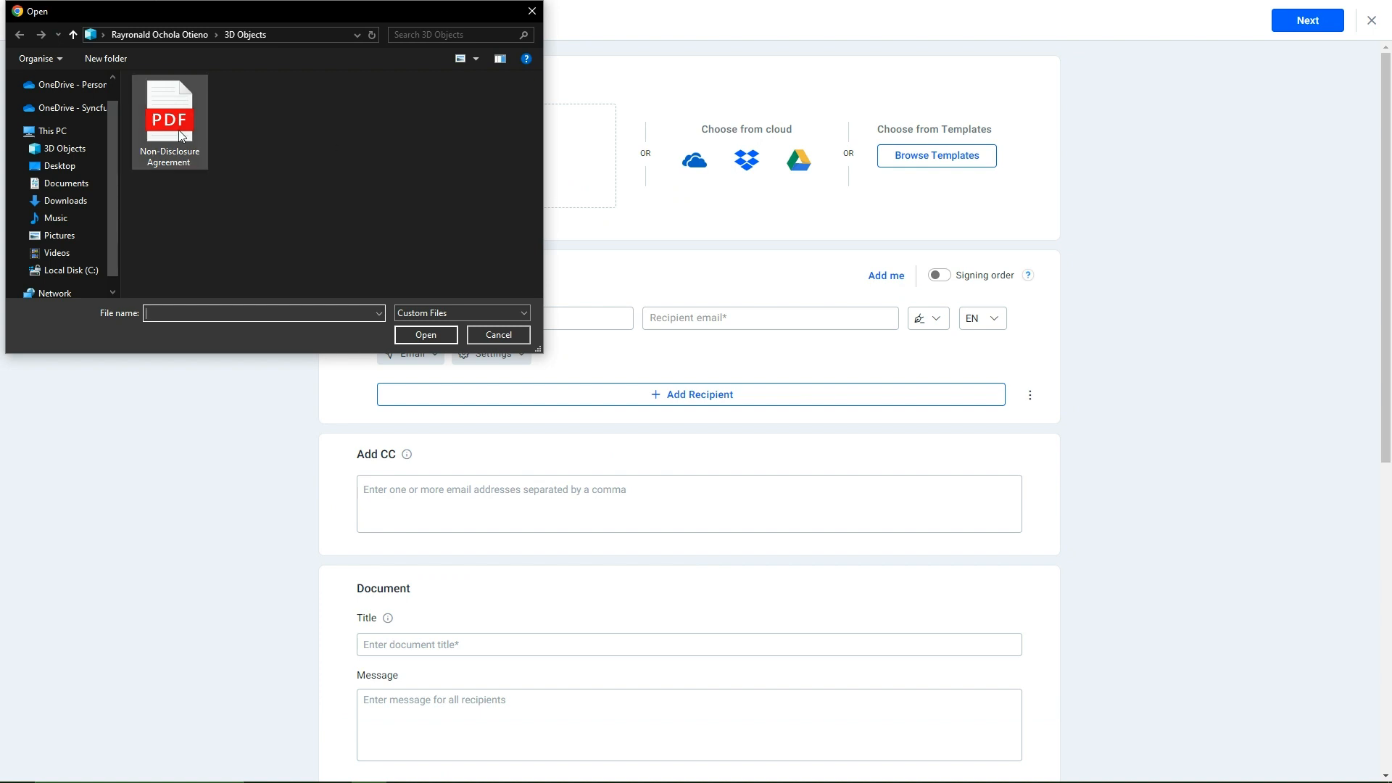
pyautogui.click(179, 130)
pyautogui.click(430, 333)
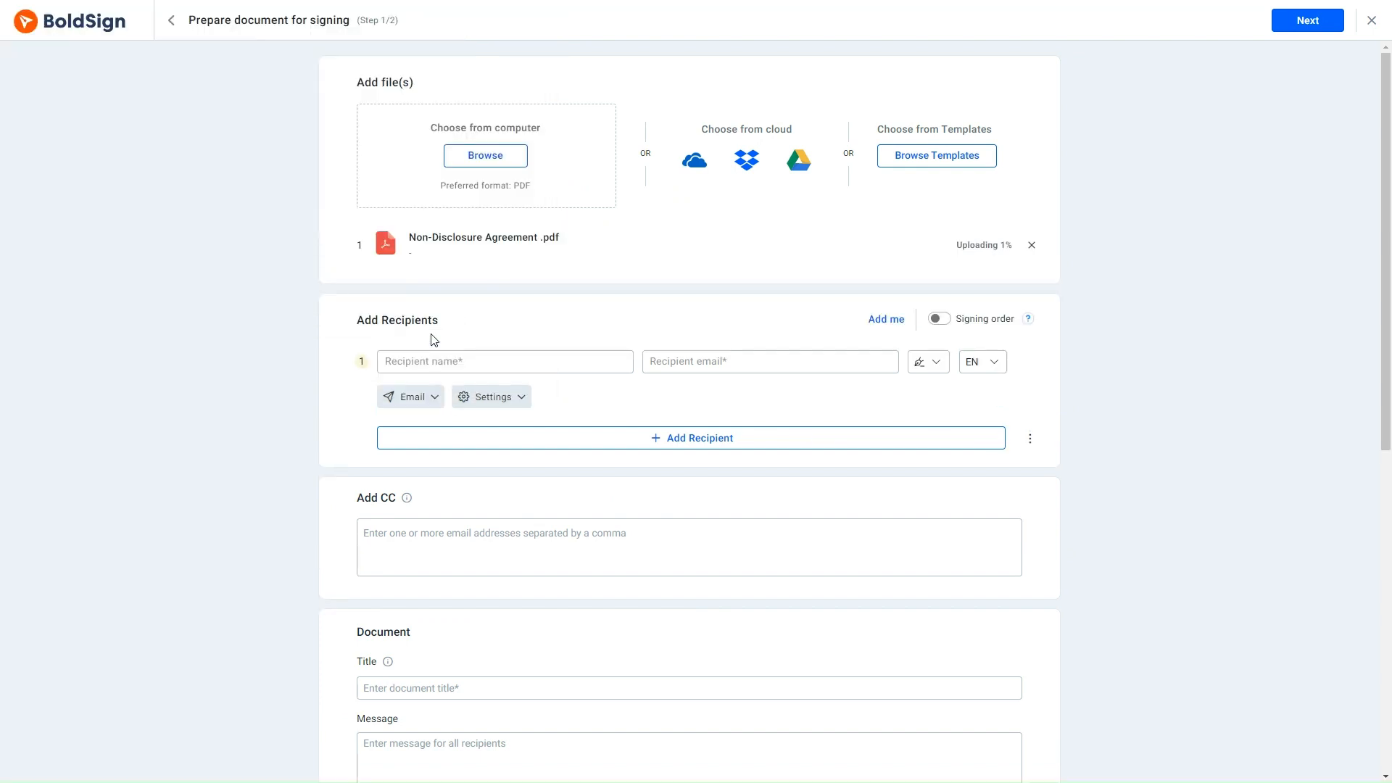
# - Fill in the first recipient's name and email by choosing the matching saved contact
pyautogui.click(419, 360)
pyautogui.write('mathe')
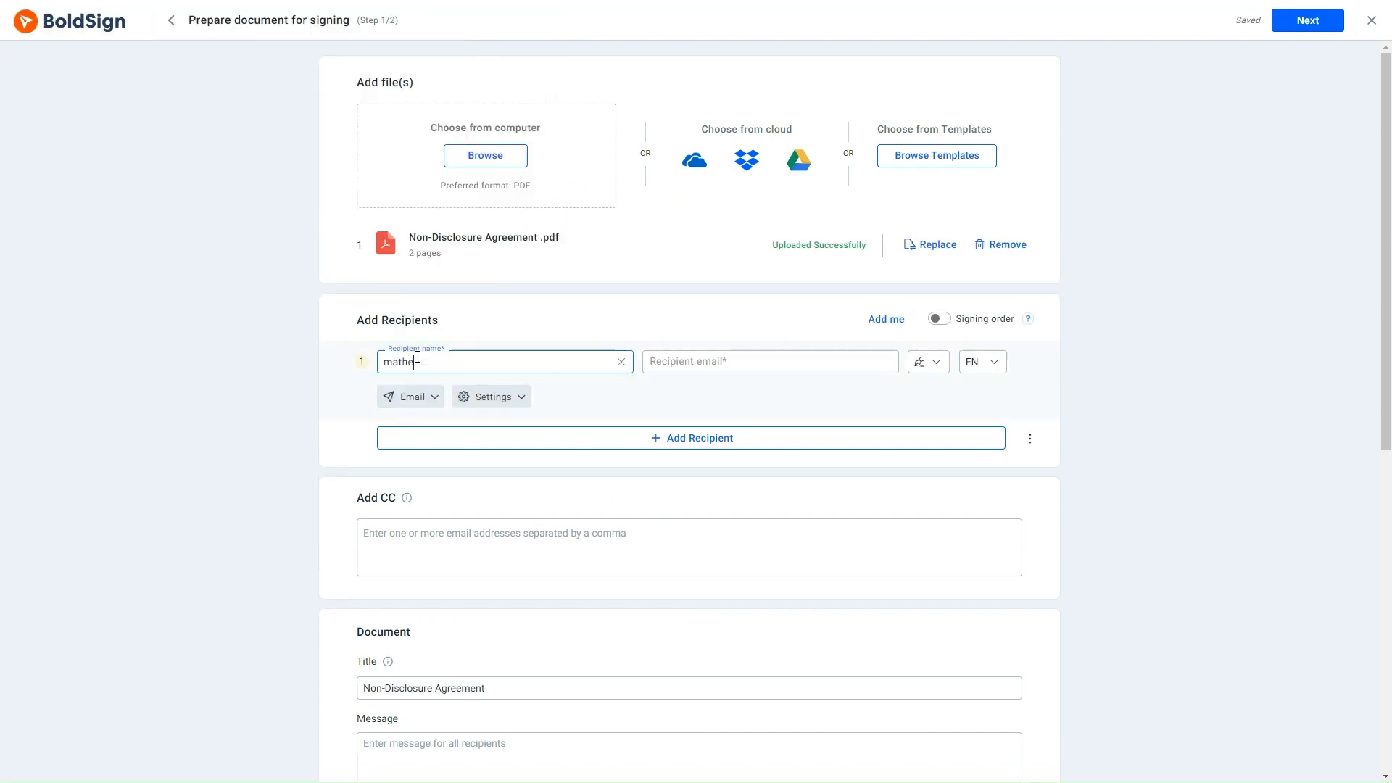
pyautogui.write('w')
pyautogui.click(426, 395)
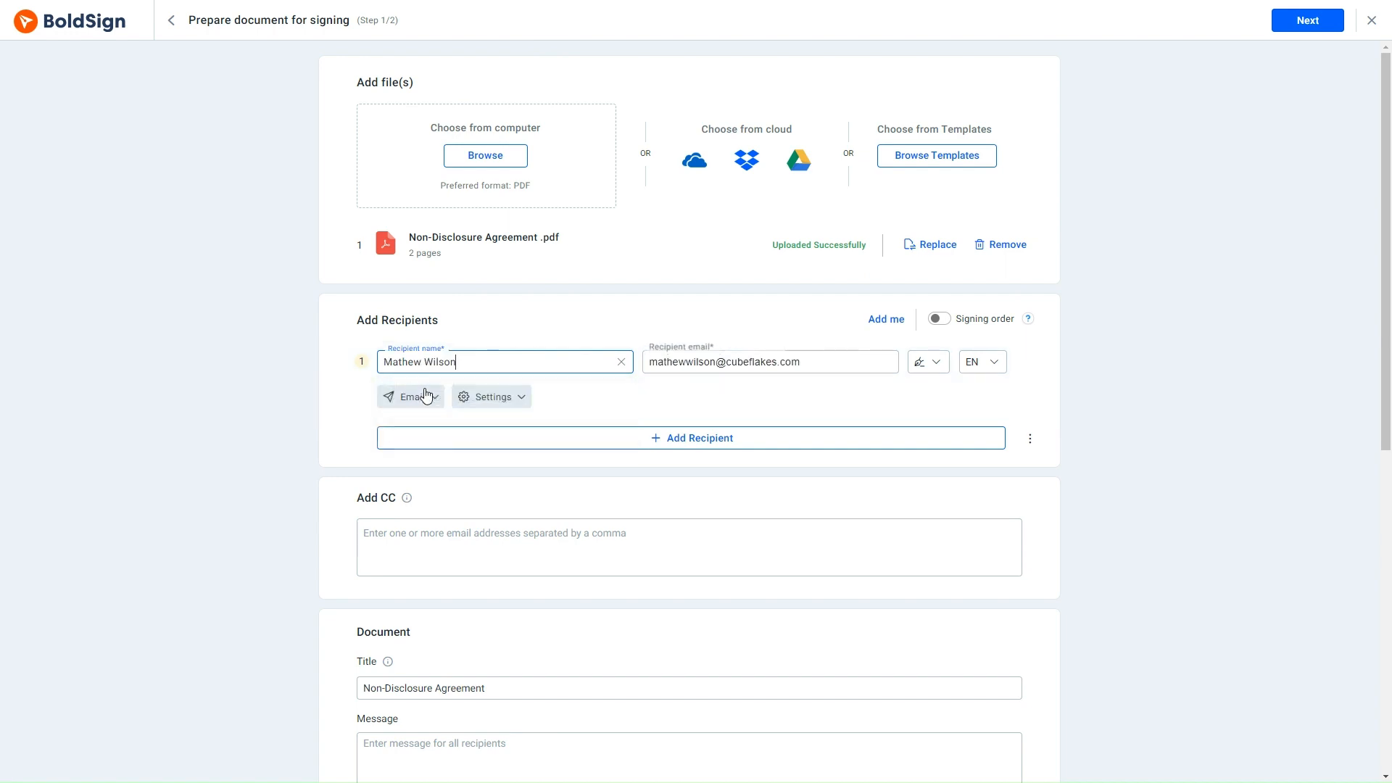
# - Add a saved contact's email as a CC recipient and proceed to configuring the document's fields
pyautogui.click(425, 549)
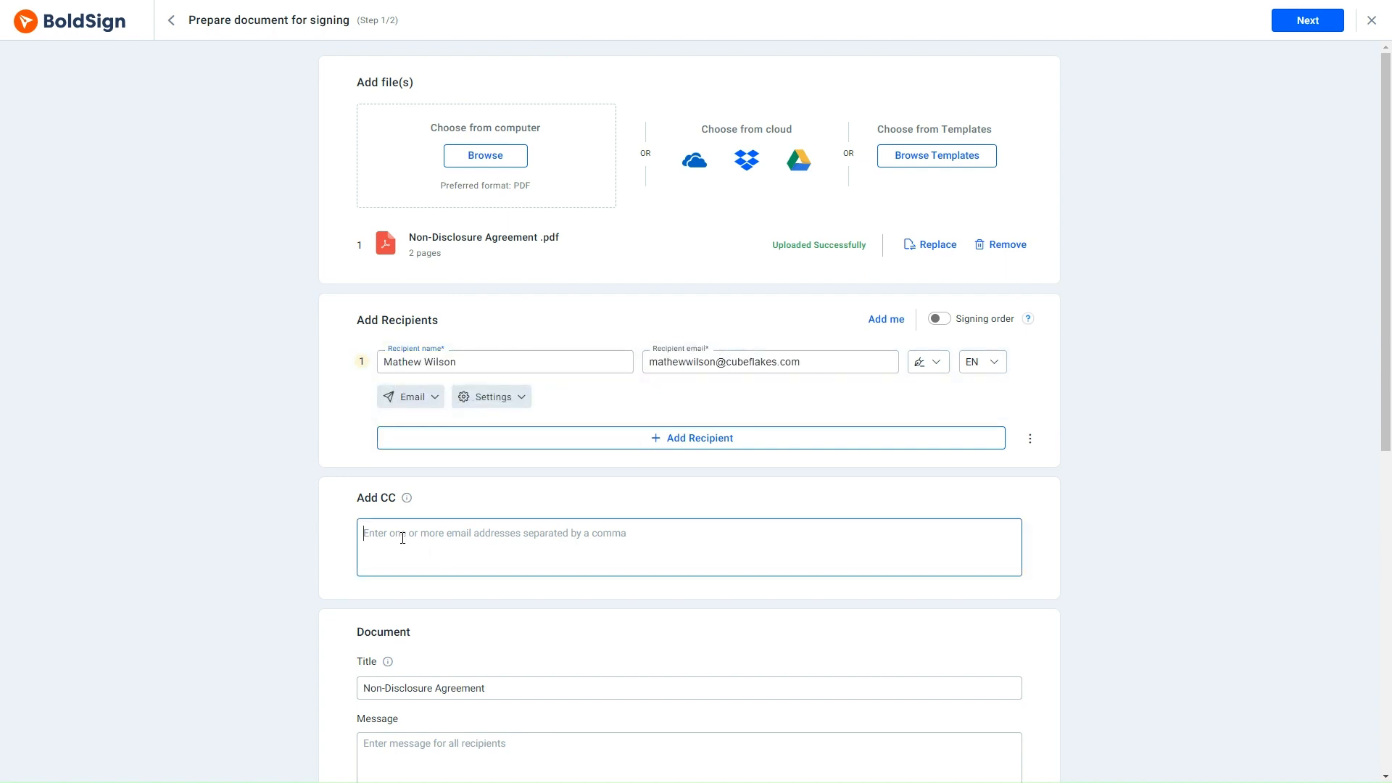
pyautogui.write('cathy')
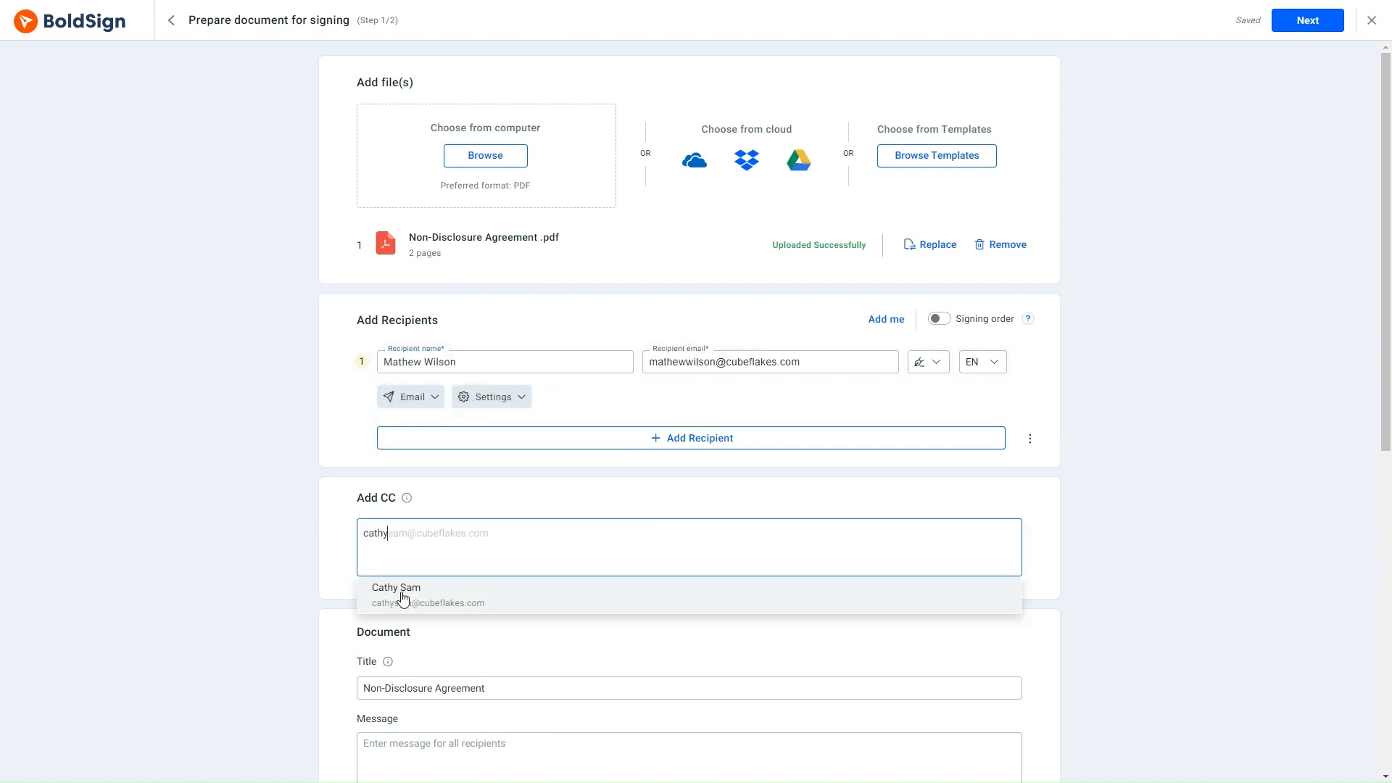
pyautogui.click(401, 596)
pyautogui.scroll(-7, 398, 594)
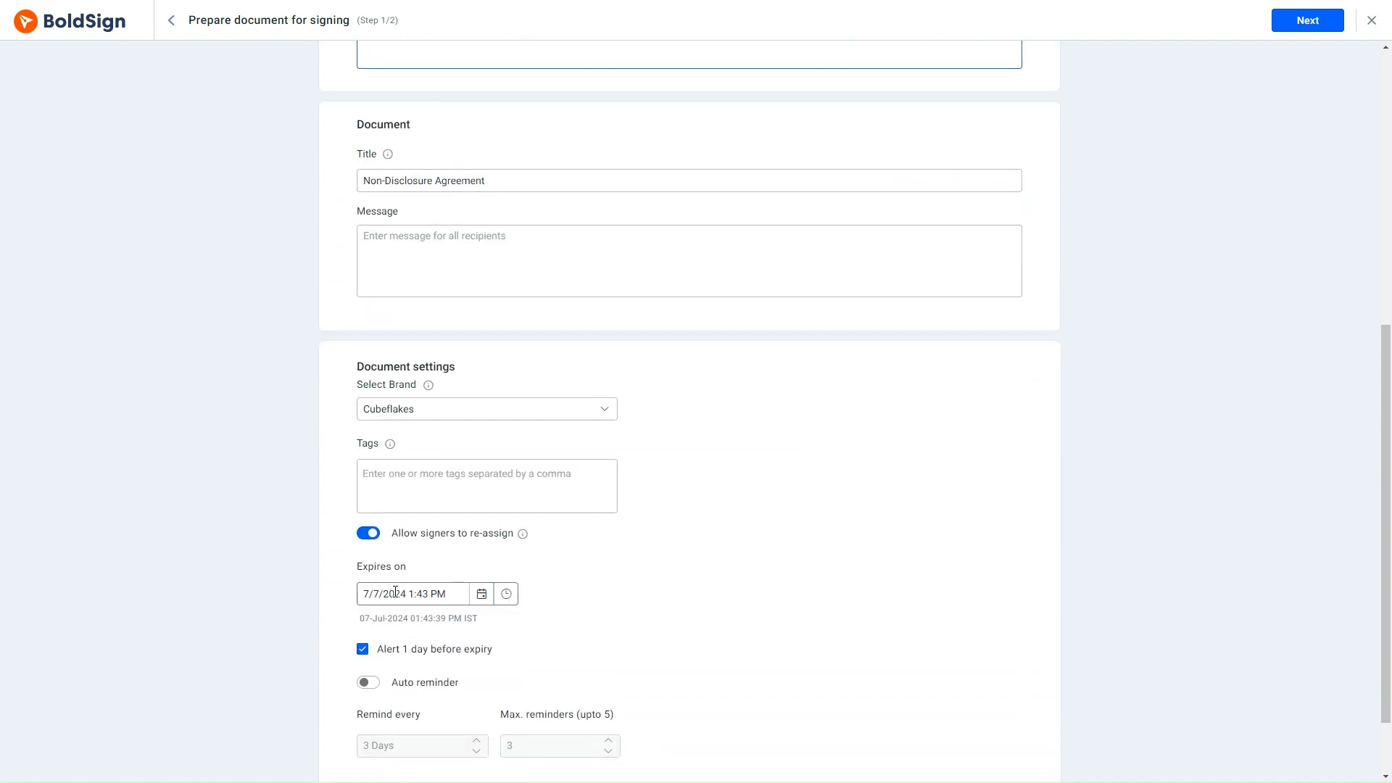
pyautogui.scroll(-2, 395, 593)
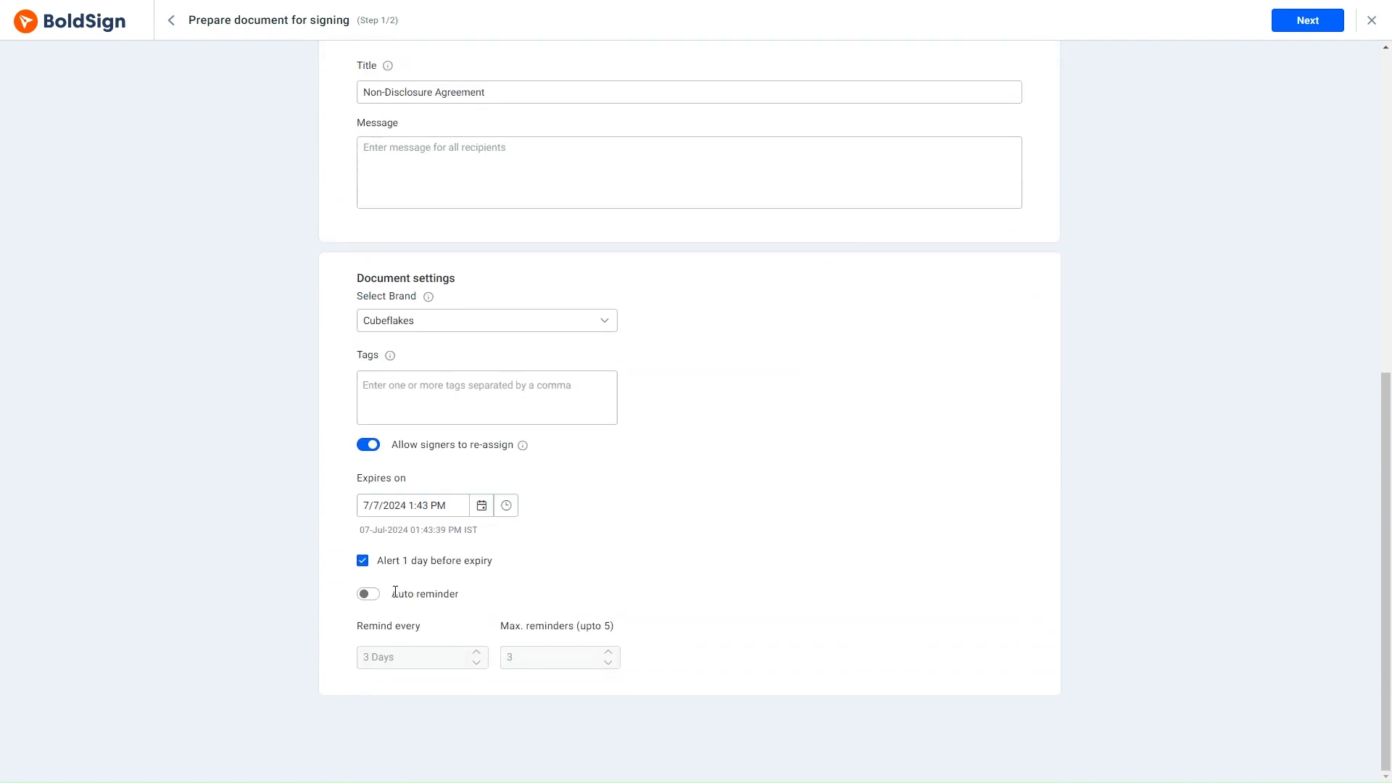
pyautogui.click(1304, 22)
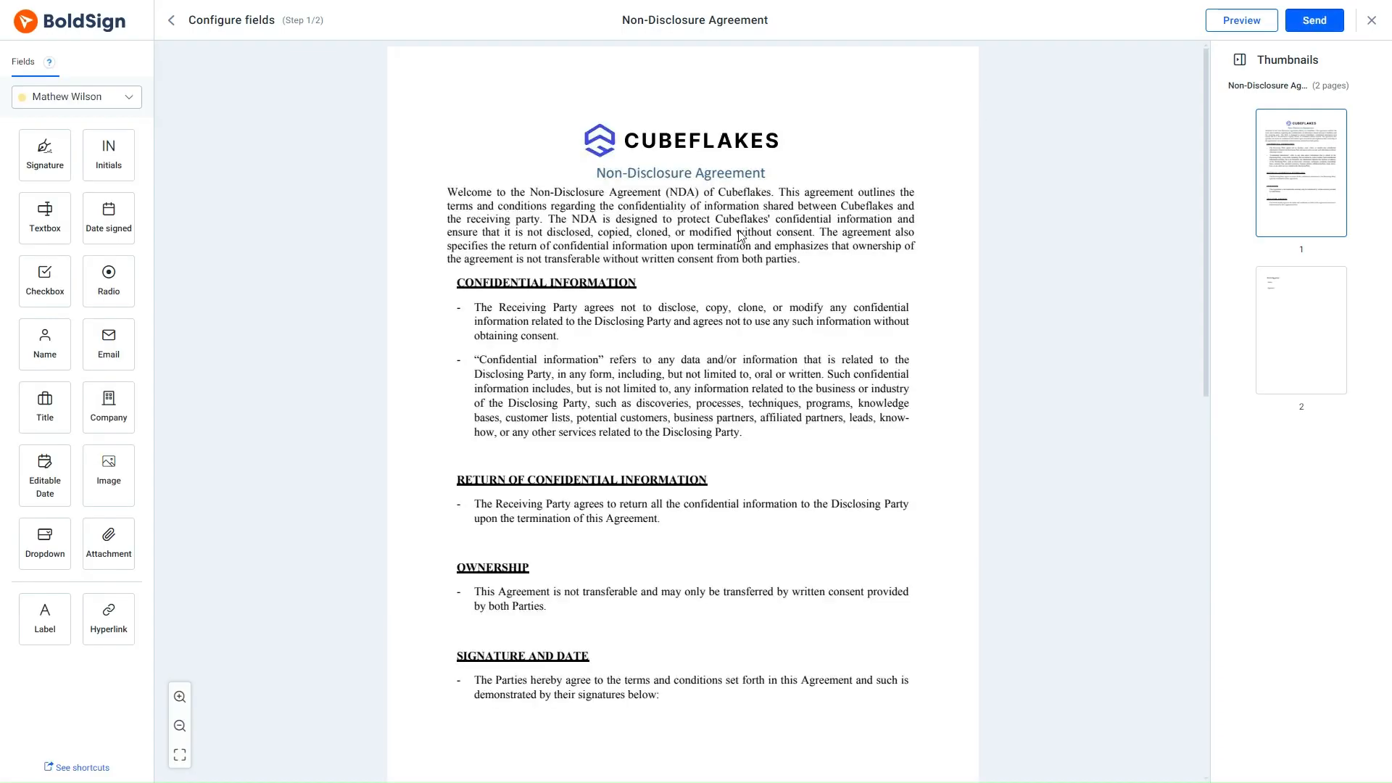
# - Place a Name field and a Signature field for the recipient in the signature section at the agreement's end
pyautogui.scroll(-5, 737, 237)
pyautogui.moveTo(50, 348); pyautogui.dragTo(478, 452)
pyautogui.moveTo(47, 156)
pyautogui.mouseDown()
pyautogui.moveTo(50, 181)
pyautogui.moveTo(558, 527)
pyautogui.mouseUp()
# - Send the Non-Disclosure Agreement to the recipient and return to the dashboard
pyautogui.scroll(5, 558, 527)
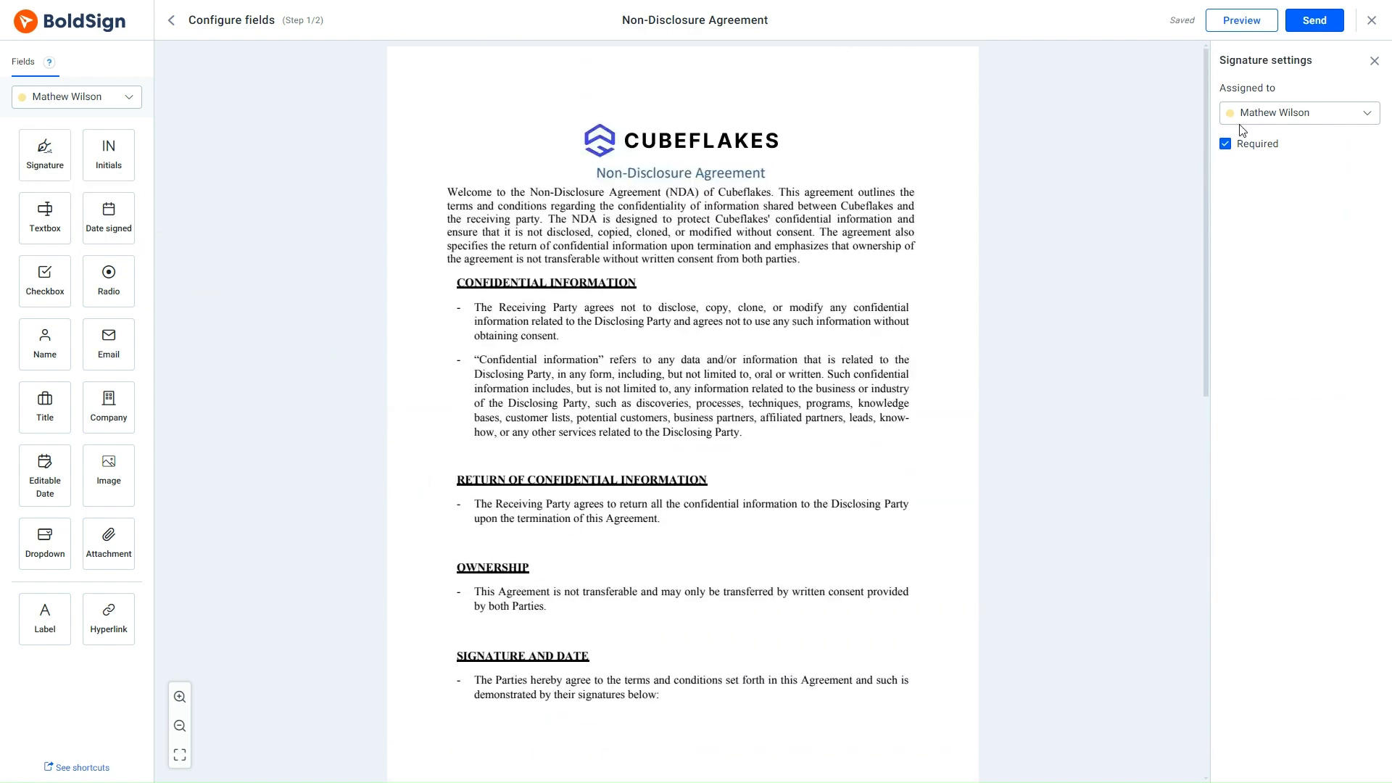
pyautogui.click(1316, 22)
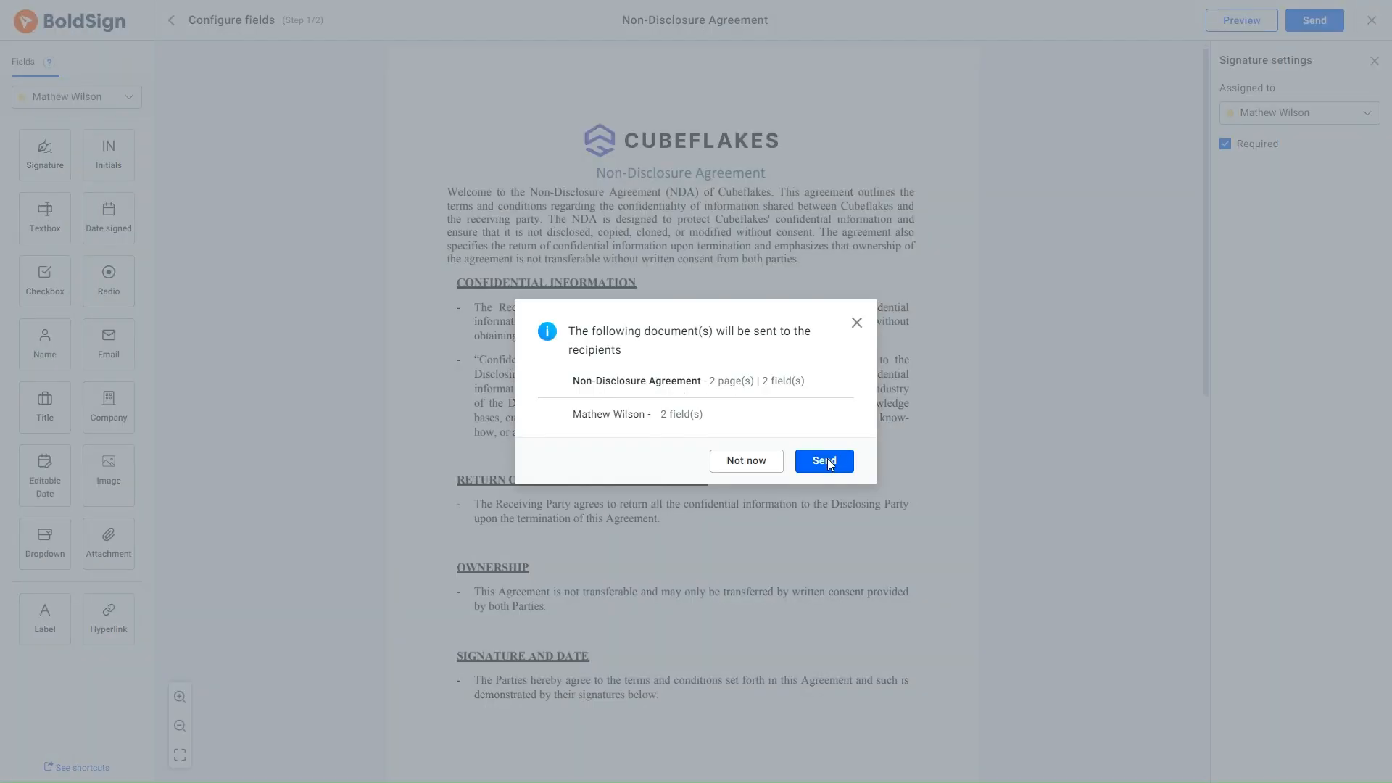
pyautogui.click(828, 459)
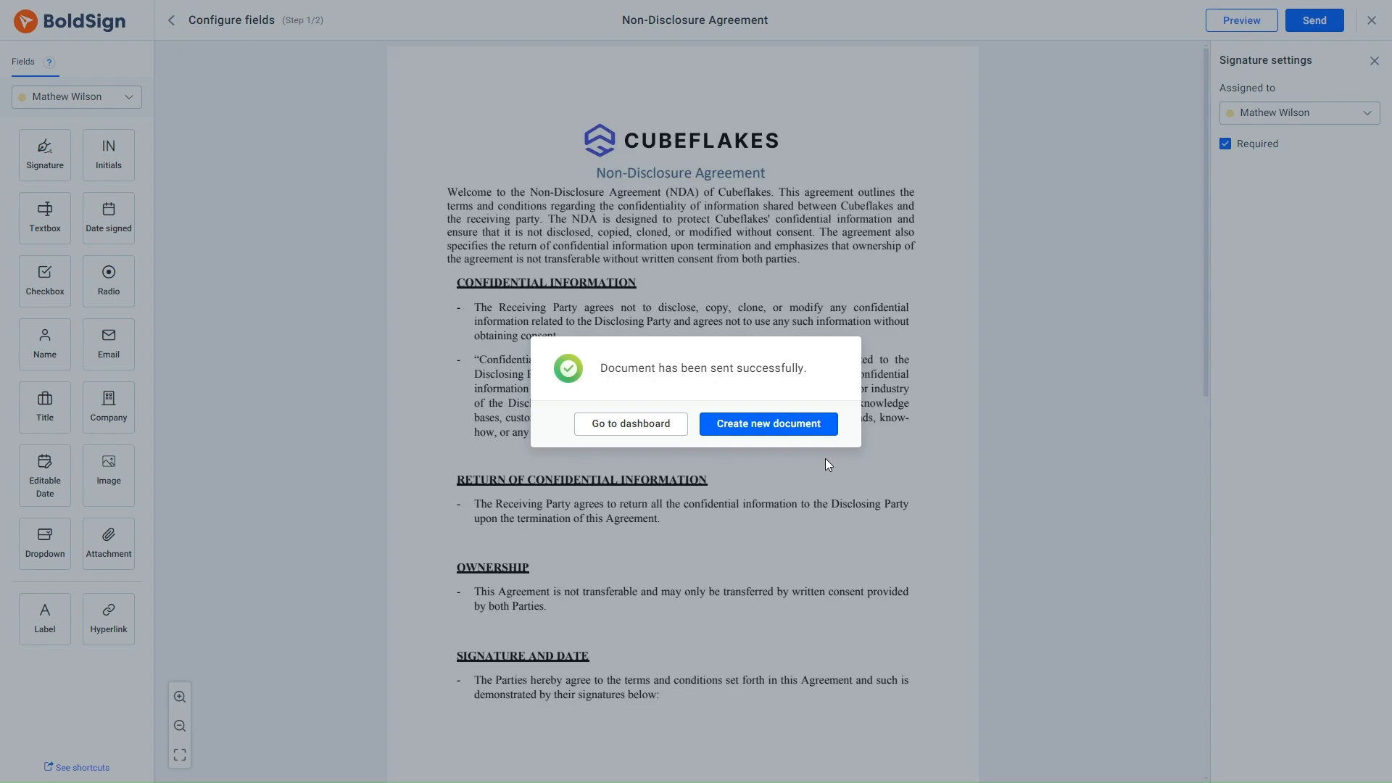
pyautogui.click(646, 431)
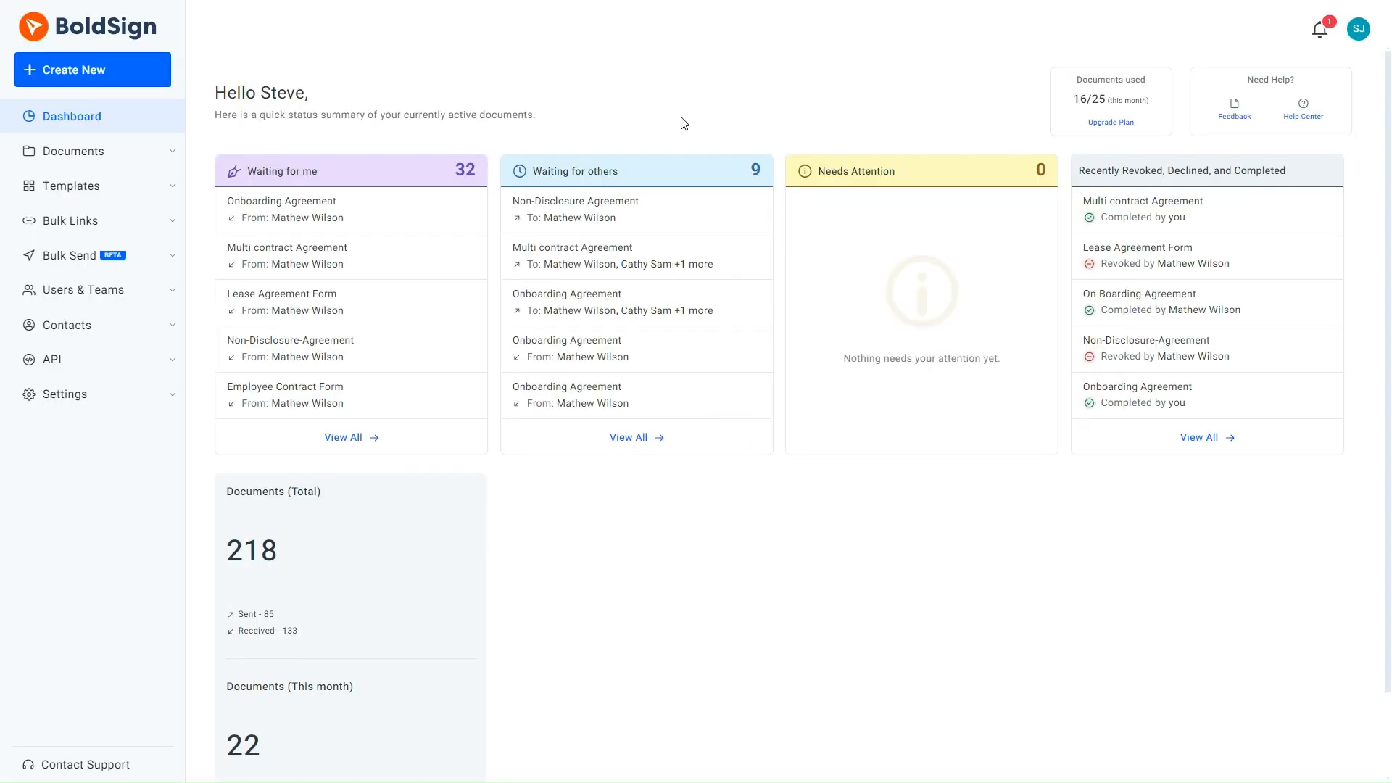
# - Look through the recent and older entries in the notifications list, then close it
pyautogui.click(1320, 31)
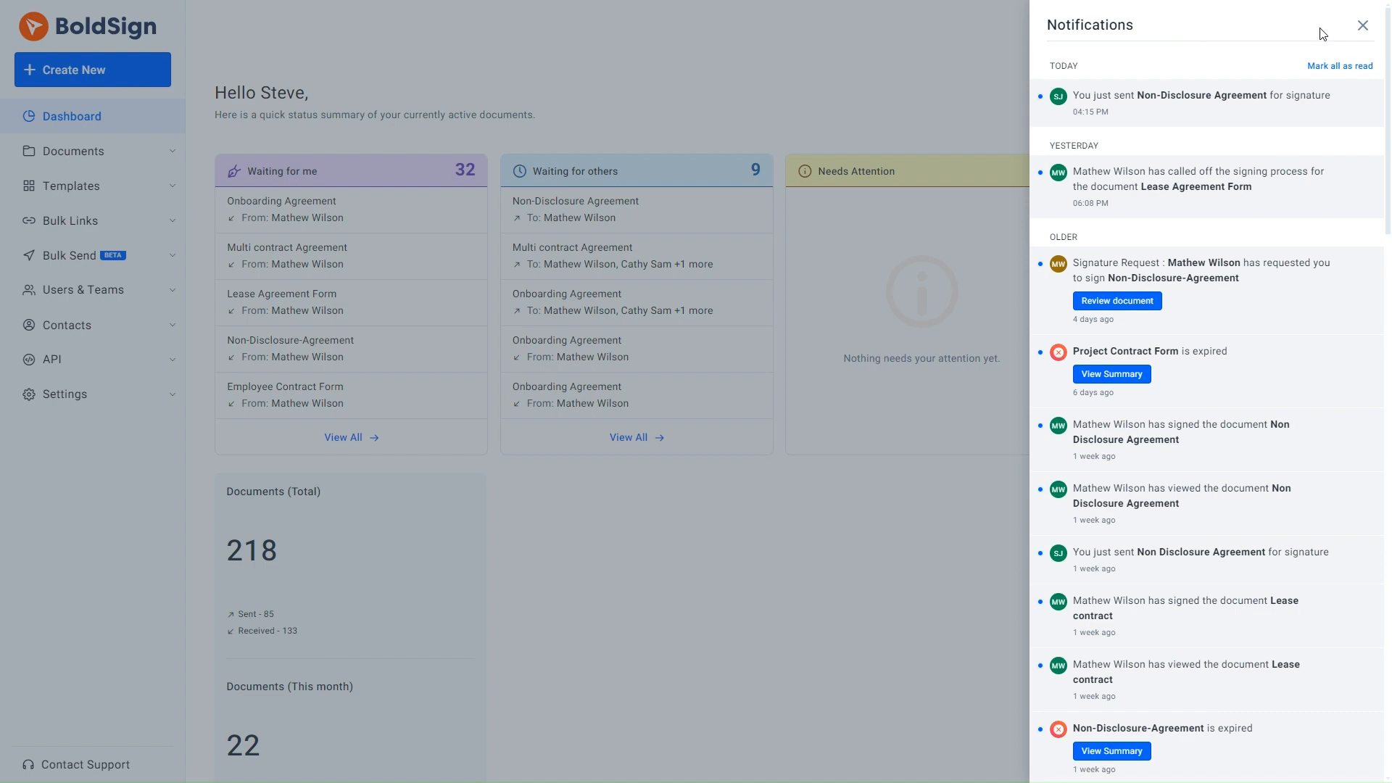
pyautogui.scroll(-7, 1321, 36)
pyautogui.scroll(-6, 1320, 69)
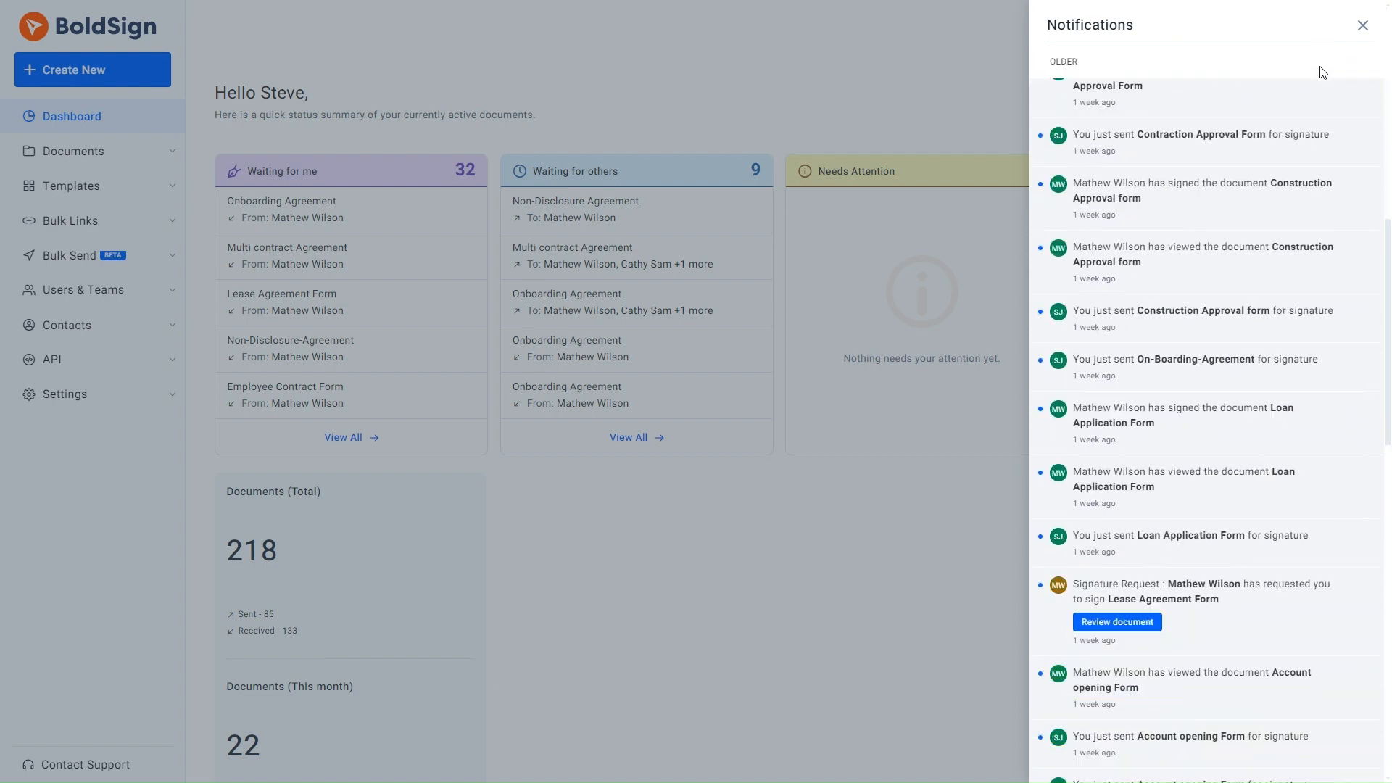
pyautogui.scroll(6, 1320, 68)
pyautogui.scroll(7, 1320, 71)
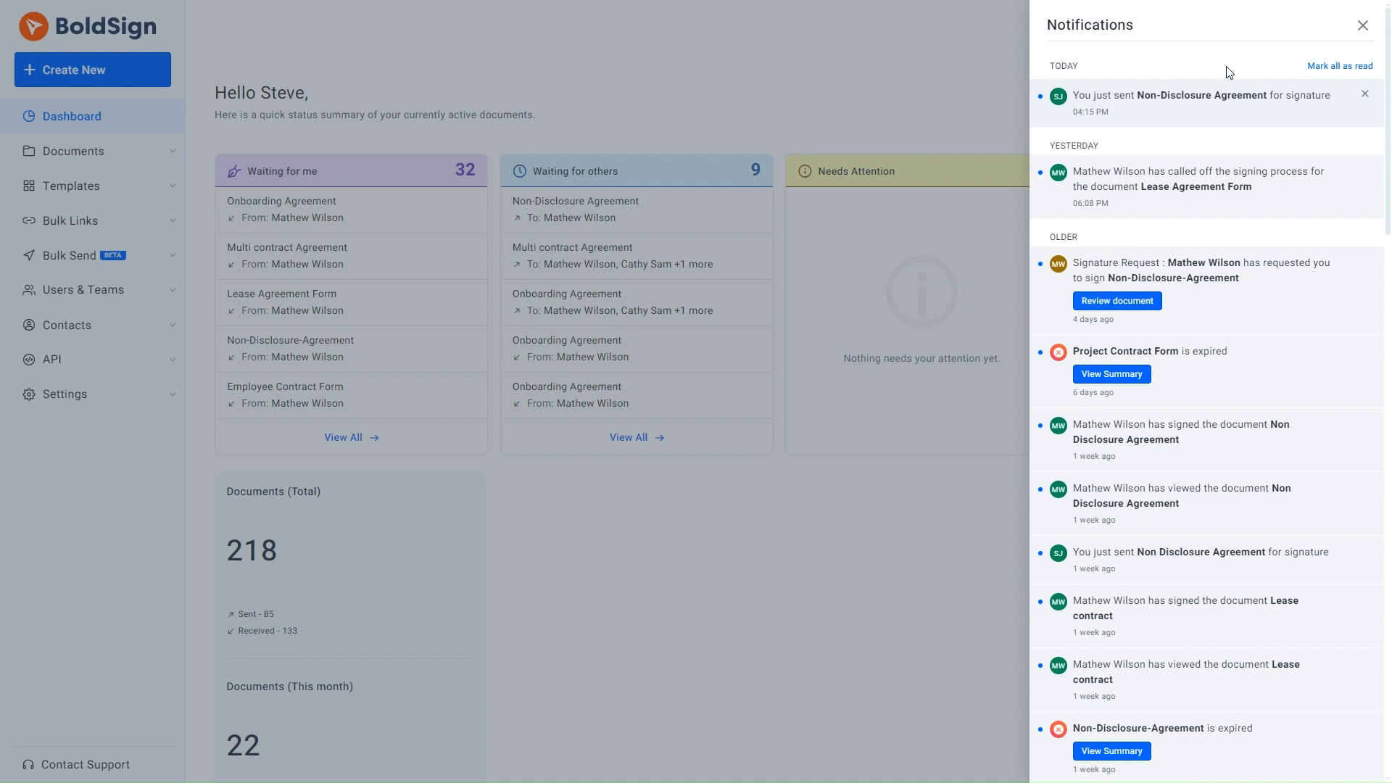
pyautogui.click(965, 85)
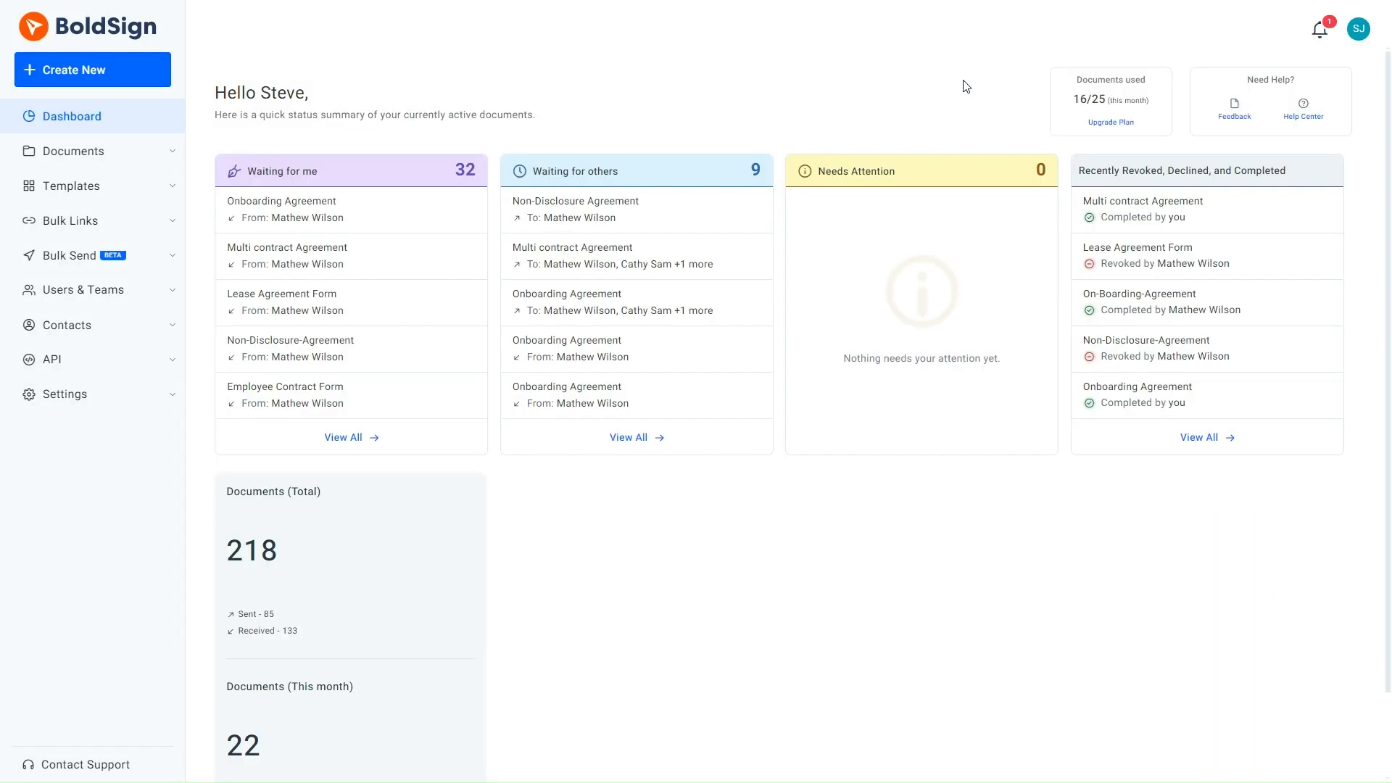
# - Recheck the notifications twice for new recipient activity on the Non-Disclosure Agreement, including the time of the newest entry
pyautogui.click(1319, 29)
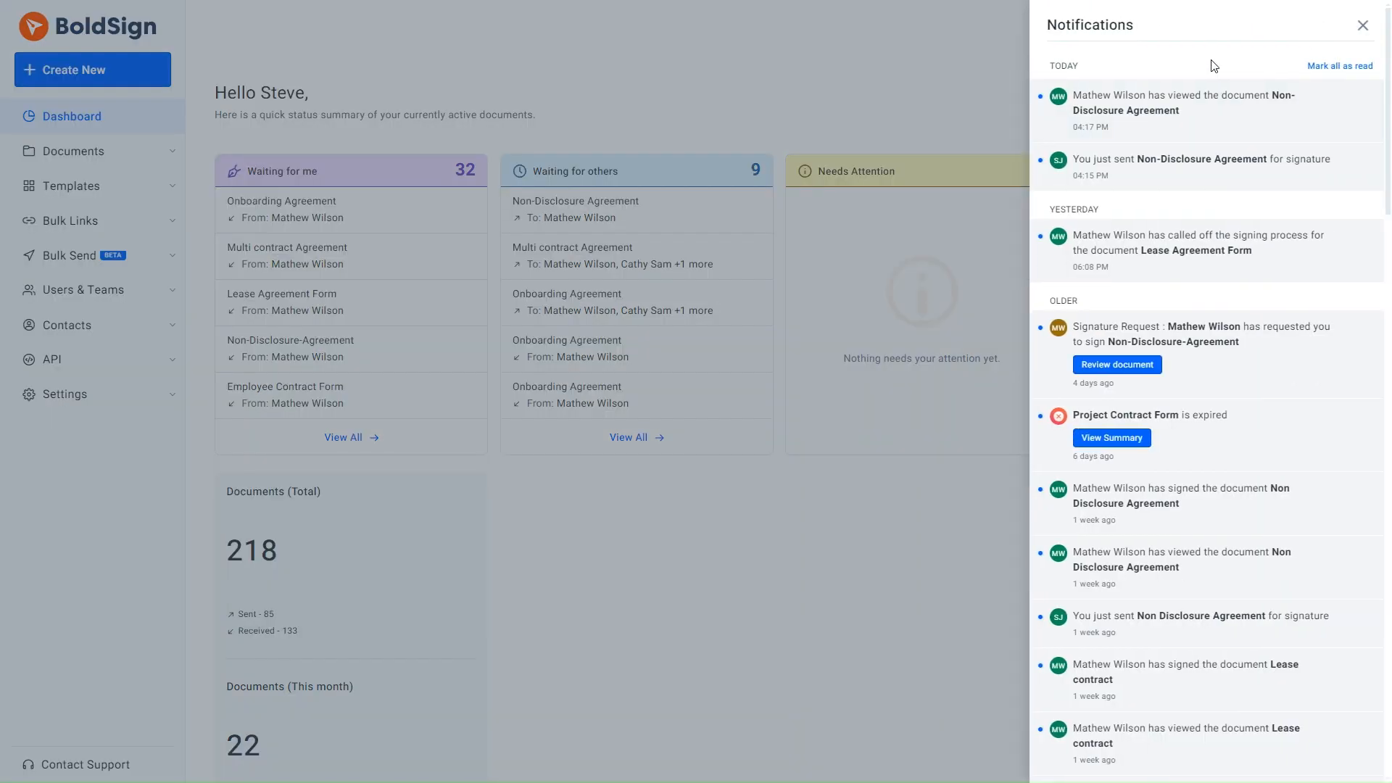
pyautogui.click(954, 80)
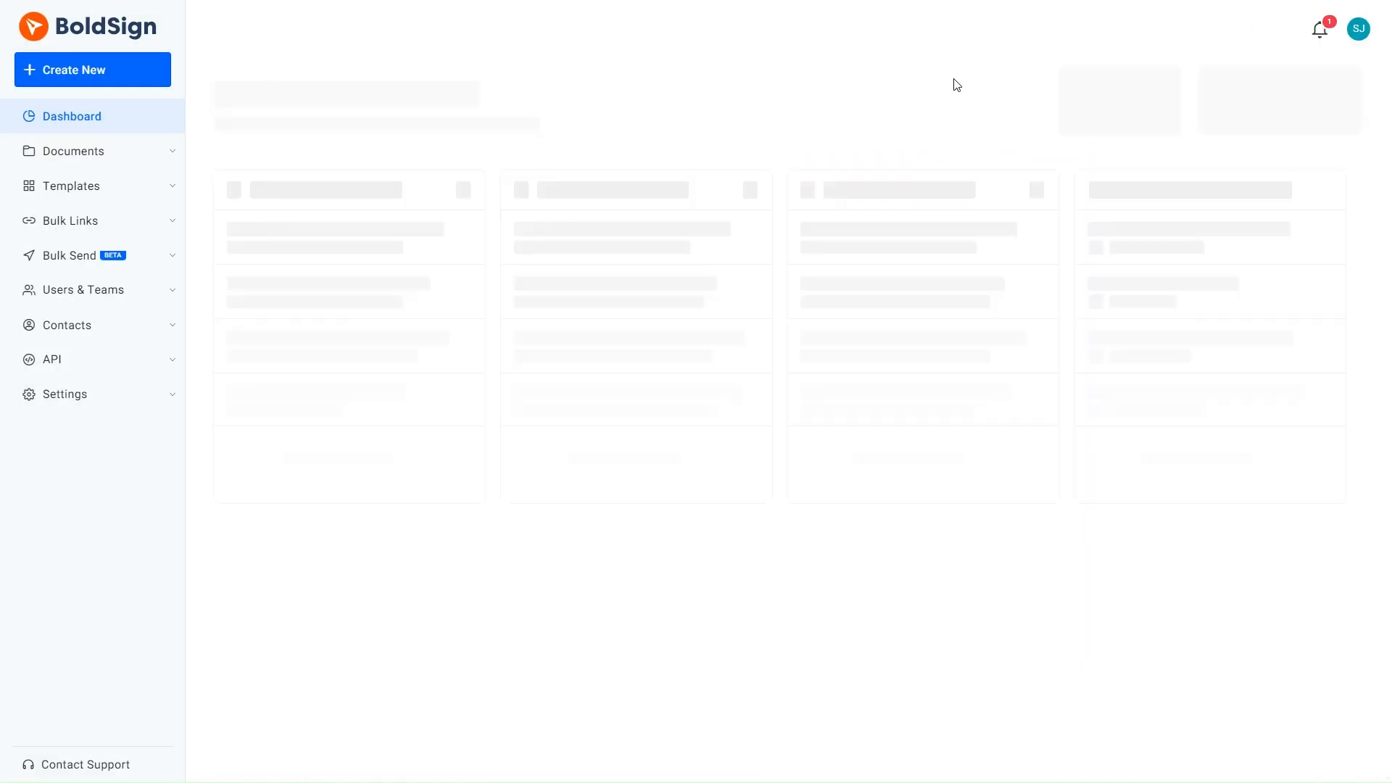
pyautogui.click(1318, 29)
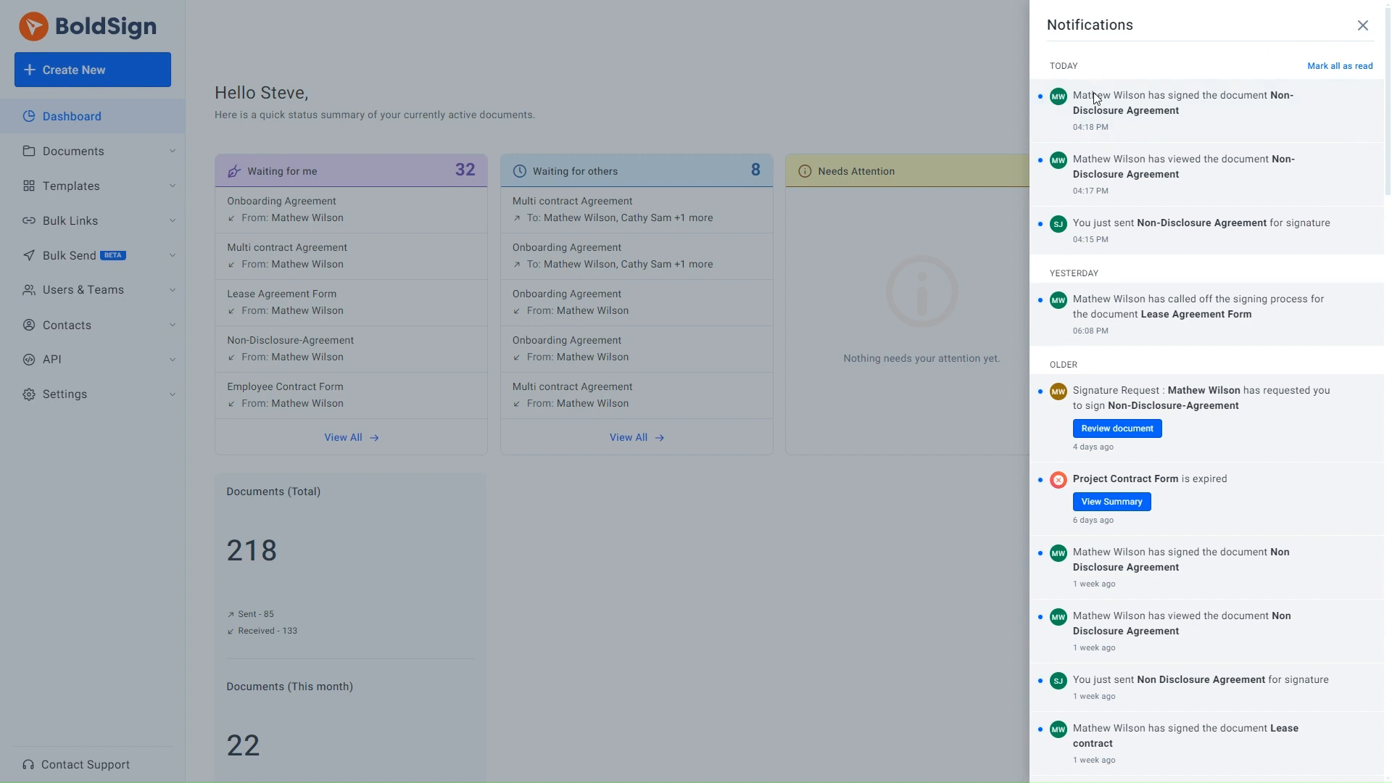
pyautogui.moveTo(1093, 128)
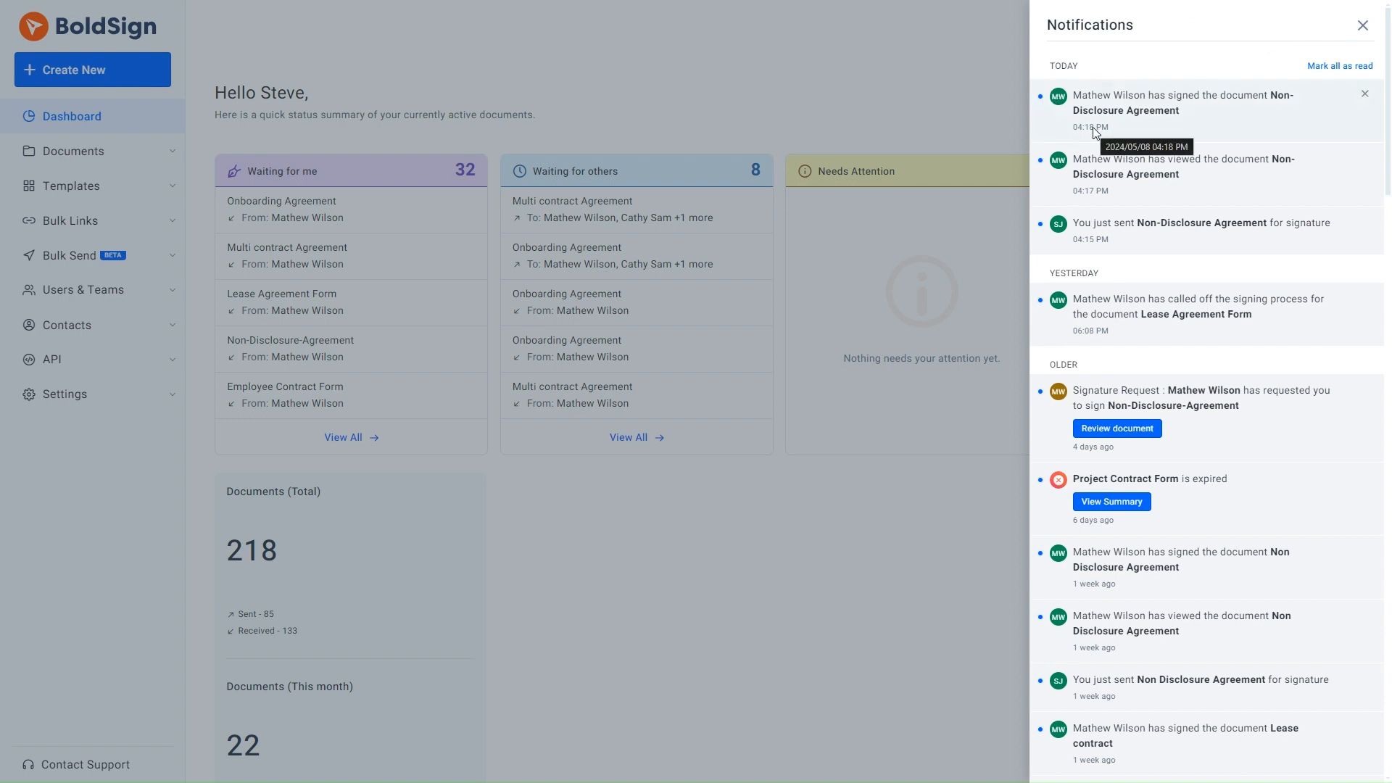
pyautogui.click(905, 85)
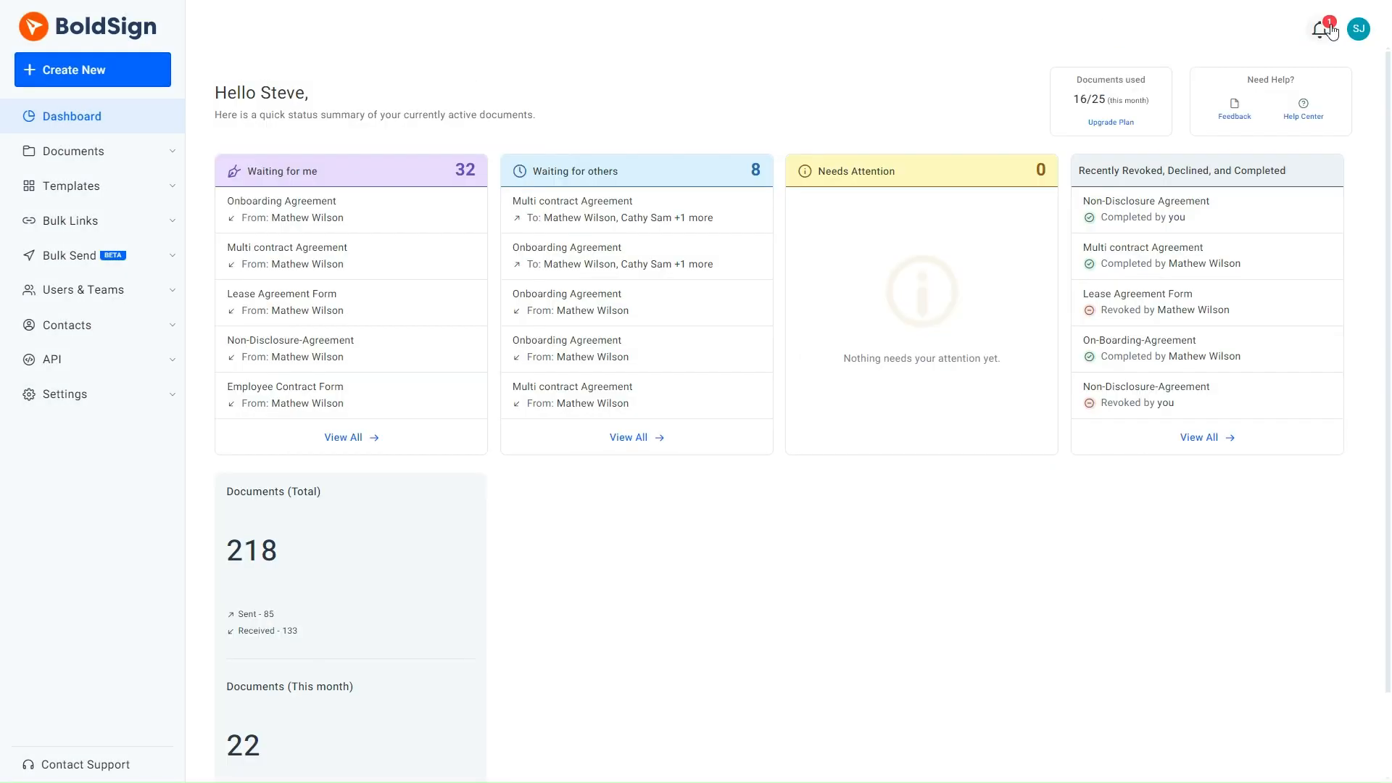
# - Mark the newest notification as read, then mark all remaining notifications as read and close the list
pyautogui.click(1332, 32)
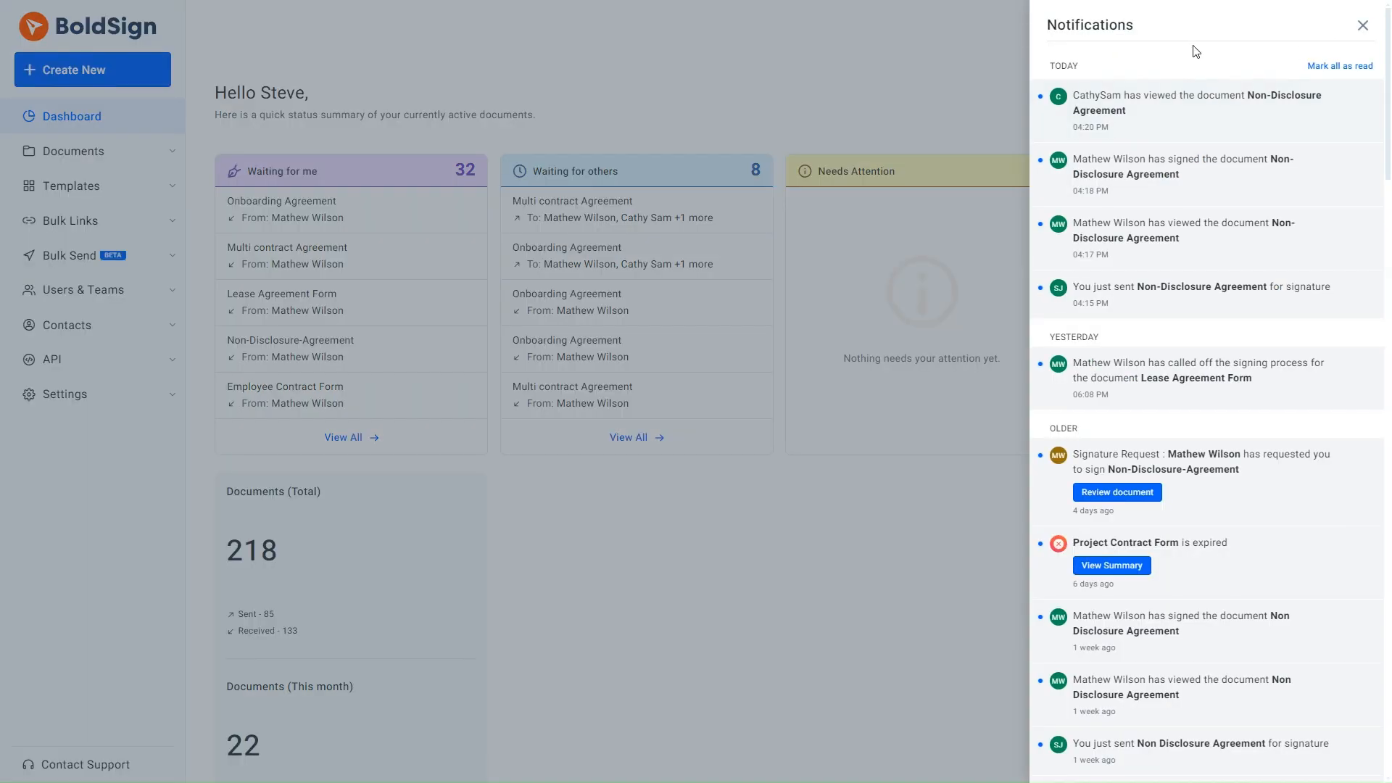
pyautogui.click(1198, 117)
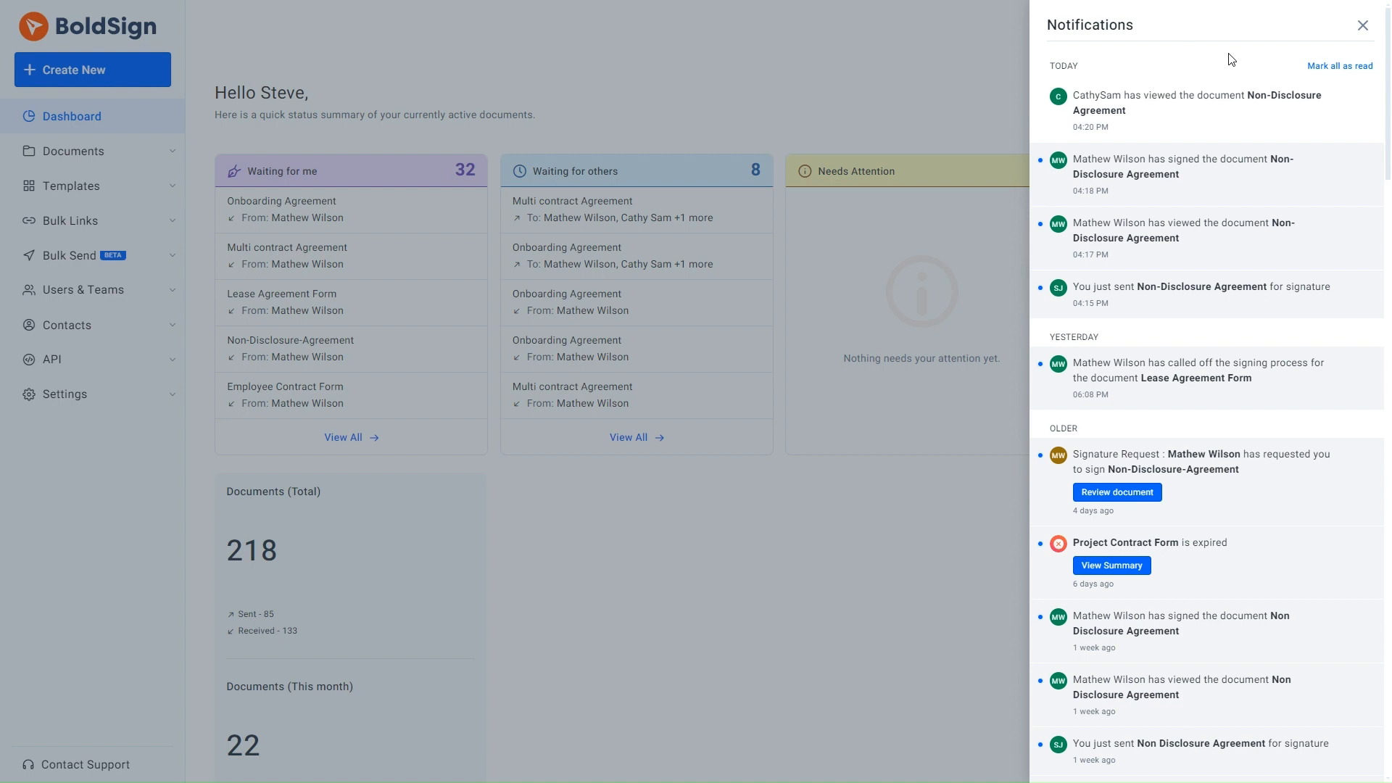
pyautogui.click(1338, 66)
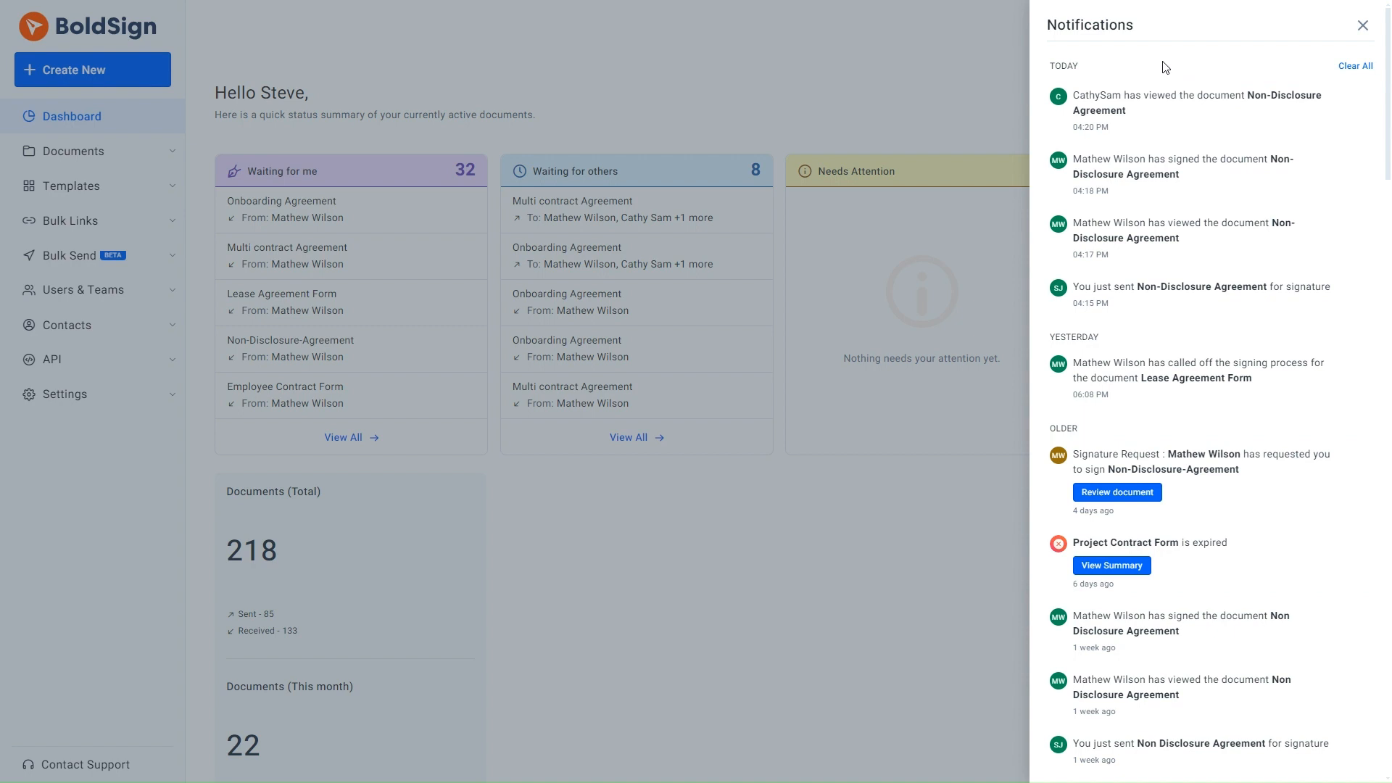
pyautogui.click(926, 68)
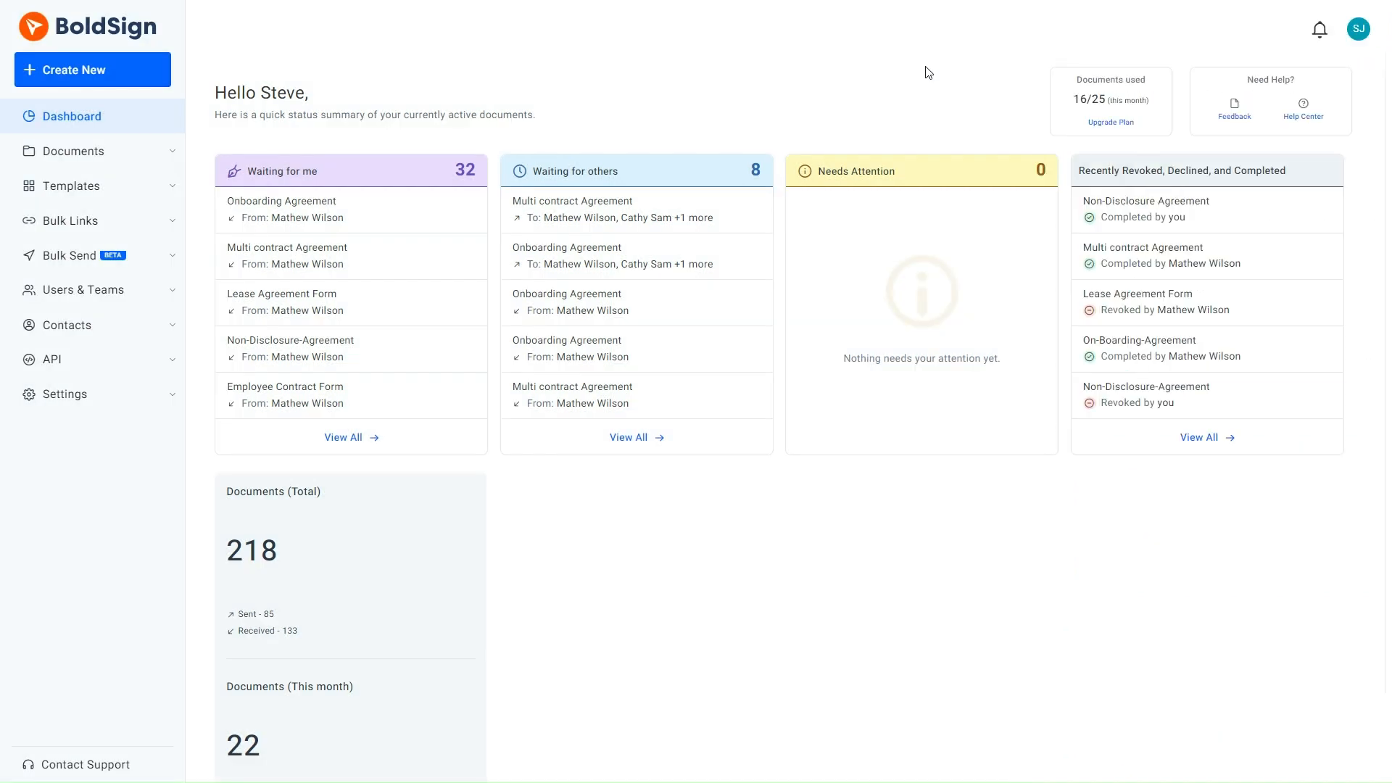
# - Enable the CC notification "Document has been completed by all recipients" in the profile's notification settings and save the changes
pyautogui.click(75, 393)
pyautogui.click(81, 428)
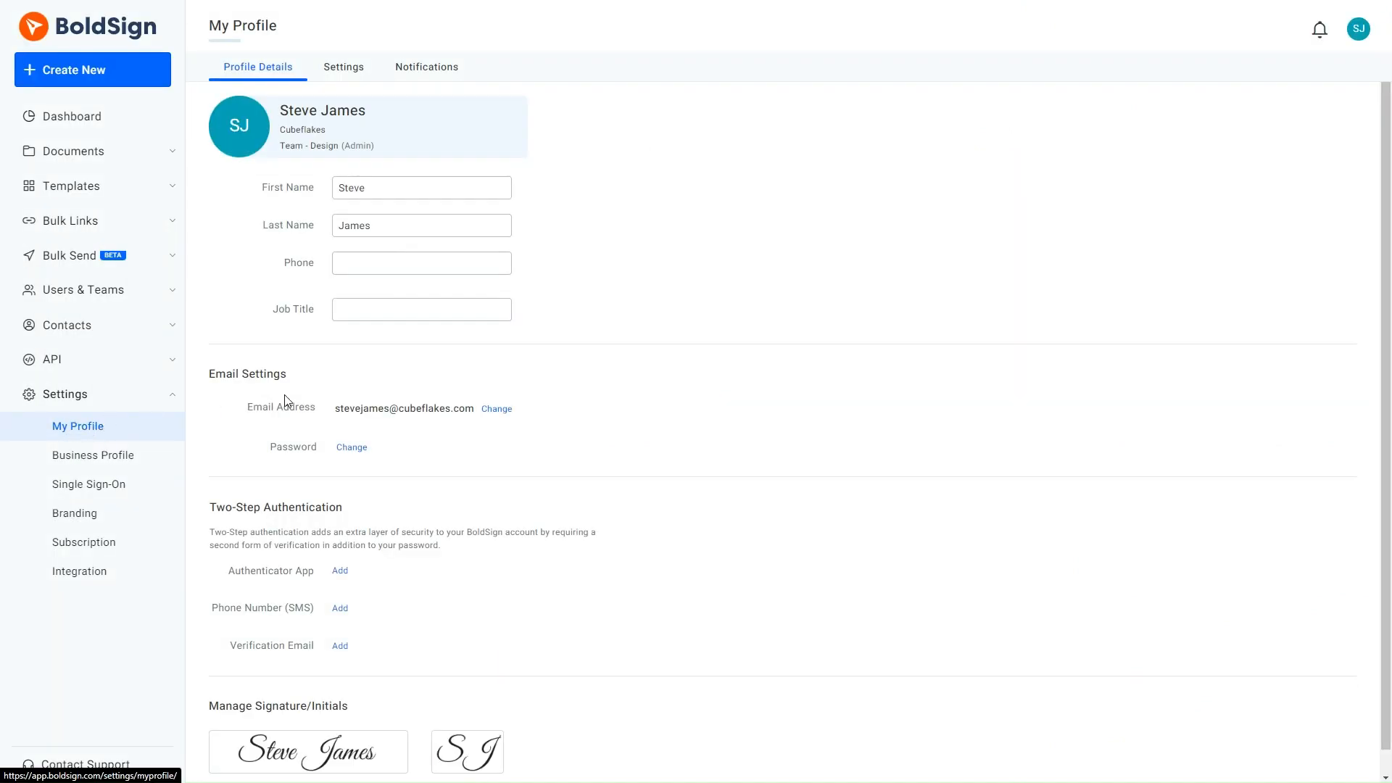
pyautogui.click(424, 70)
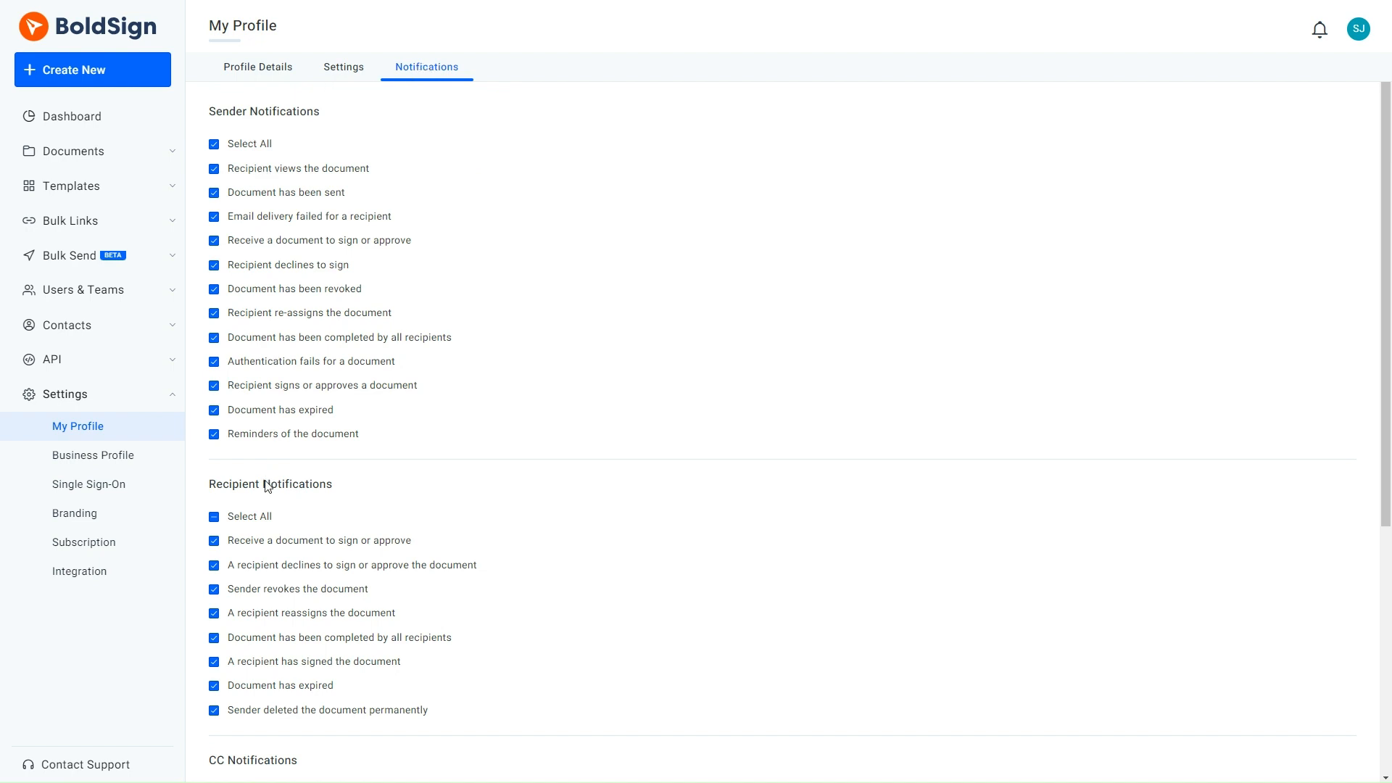
pyautogui.scroll(-5, 267, 491)
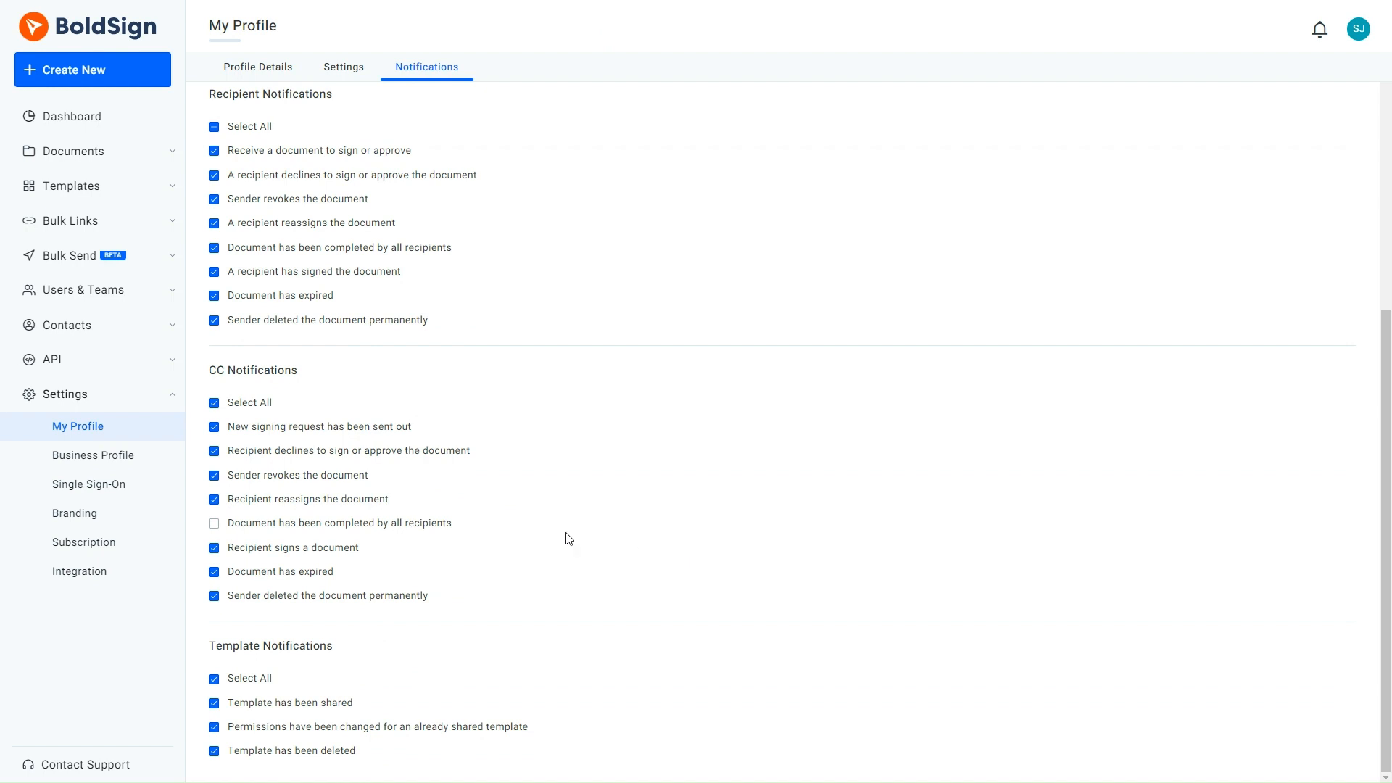
pyautogui.click(214, 524)
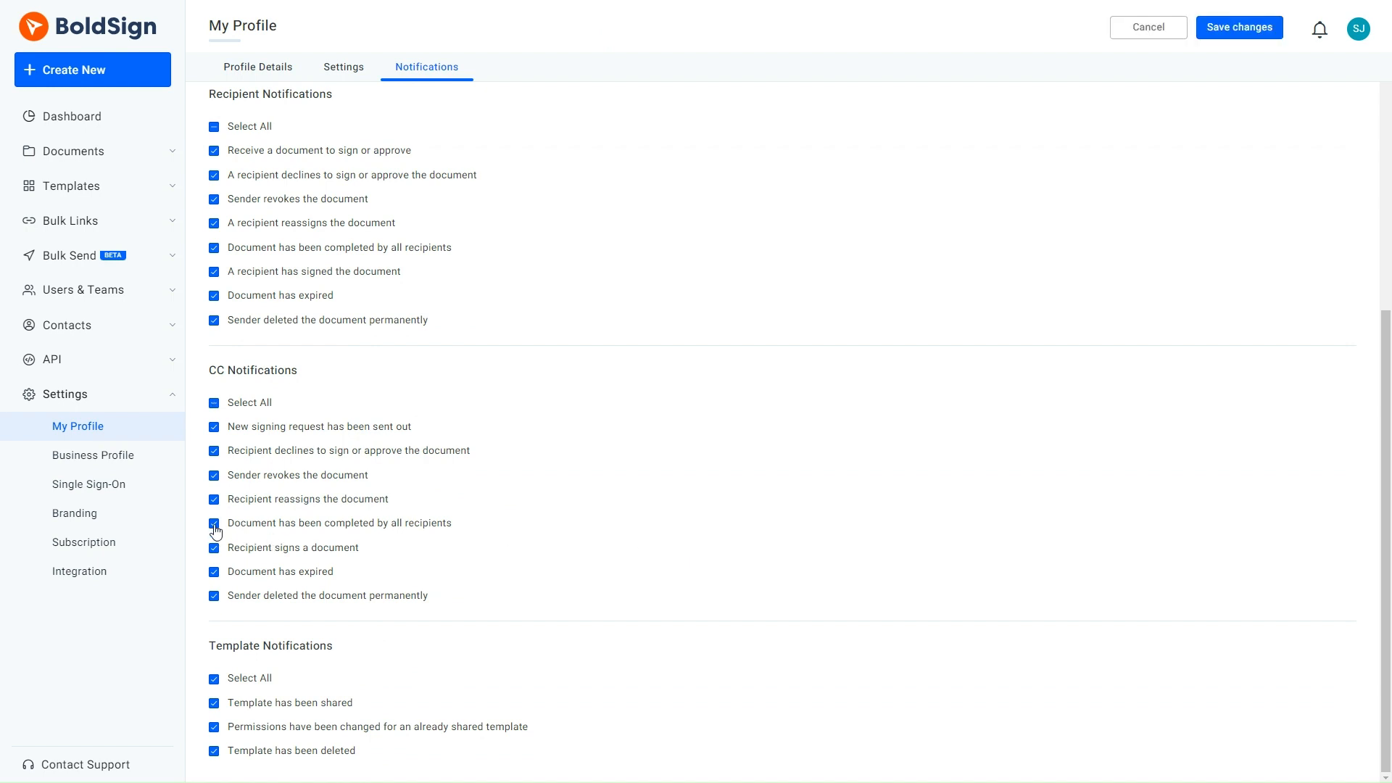
pyautogui.click(1230, 27)
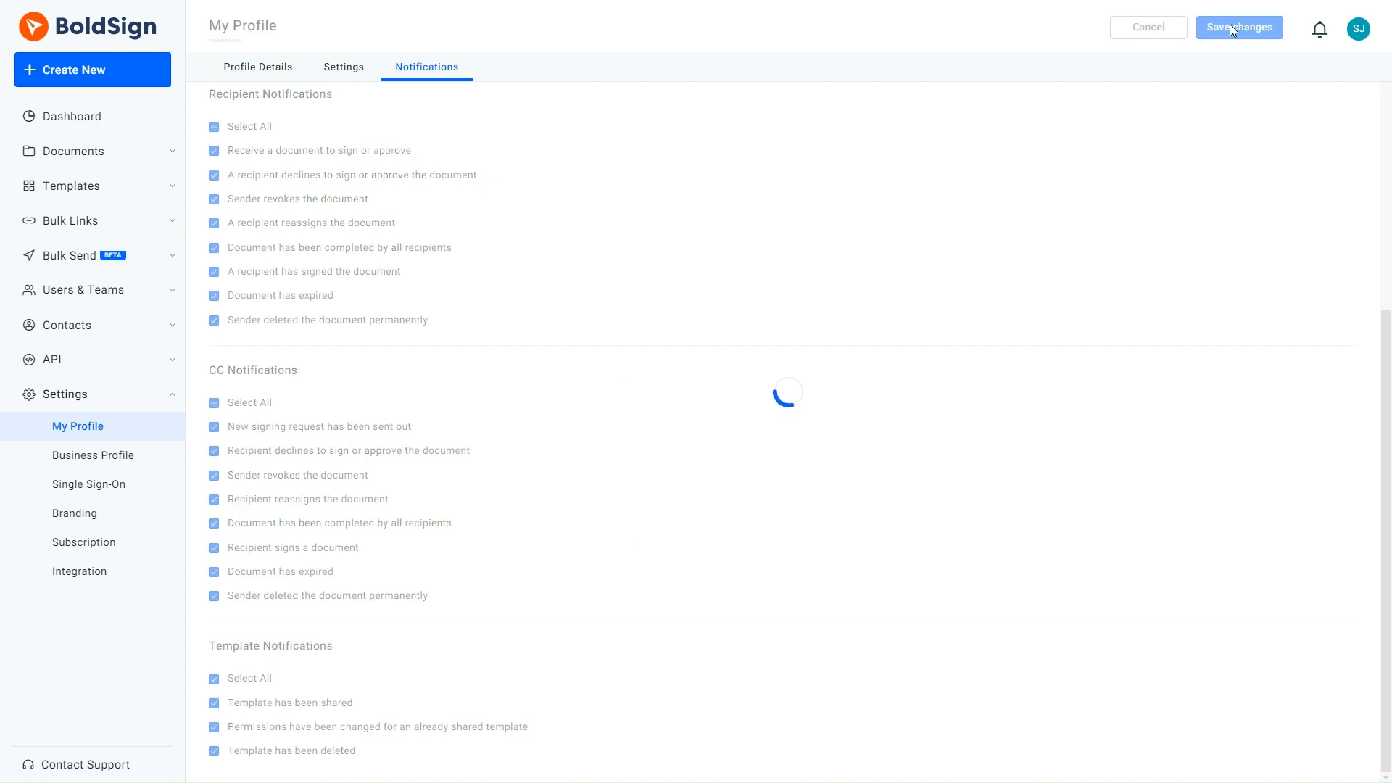